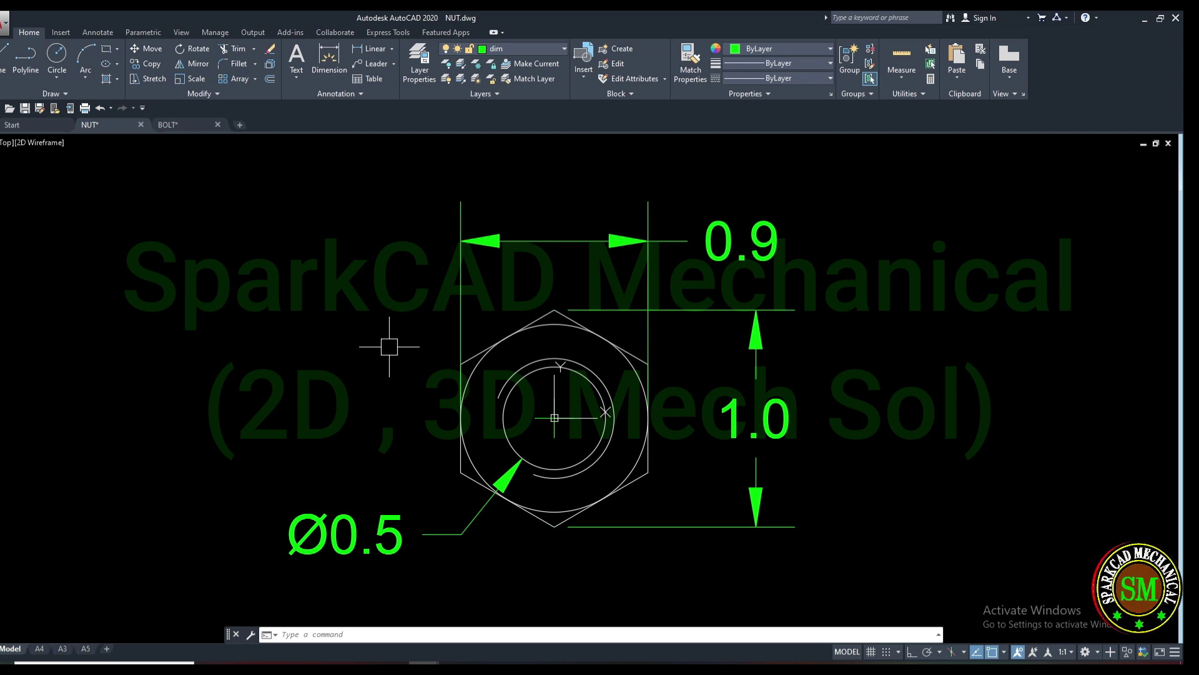
# - Switch to the View tab and enter SSM to call the sheet set command
pyautogui.click(183, 34)
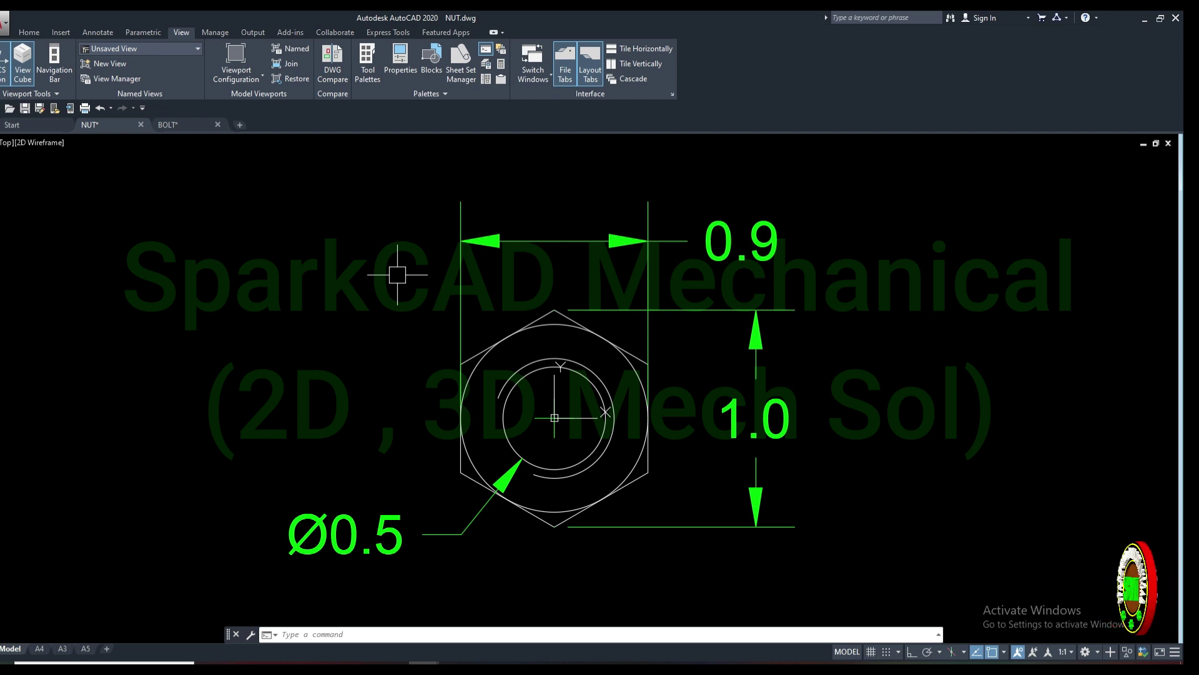
pyautogui.write('SSM')
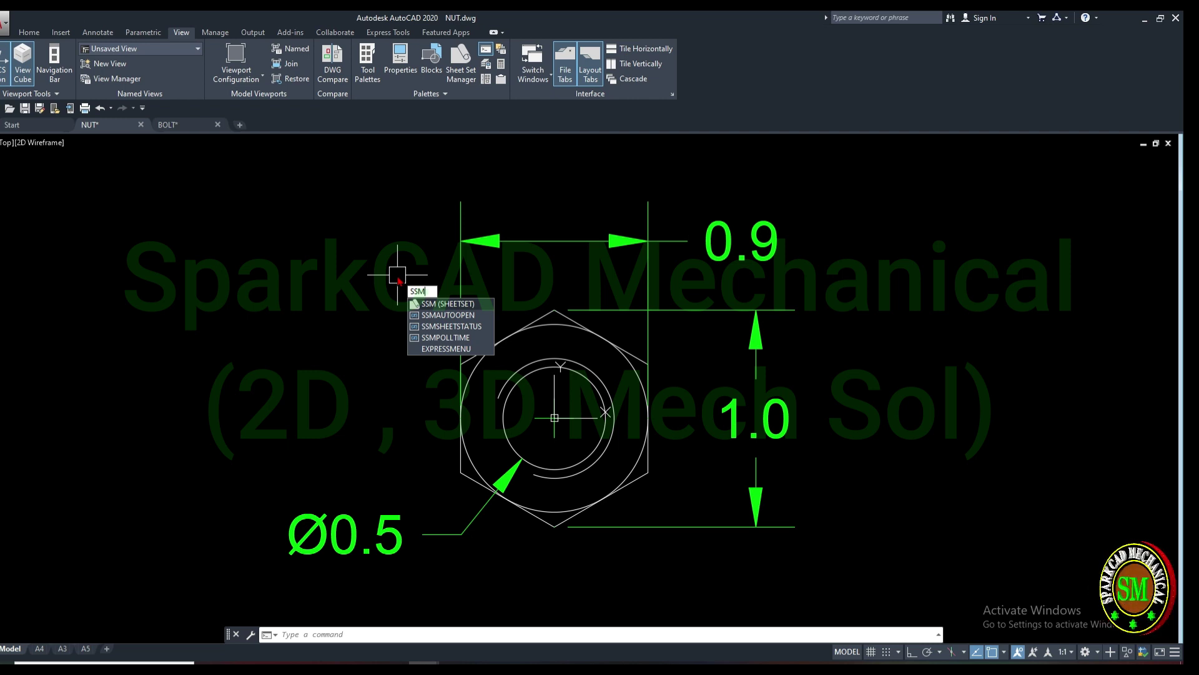
pyautogui.press('Return')
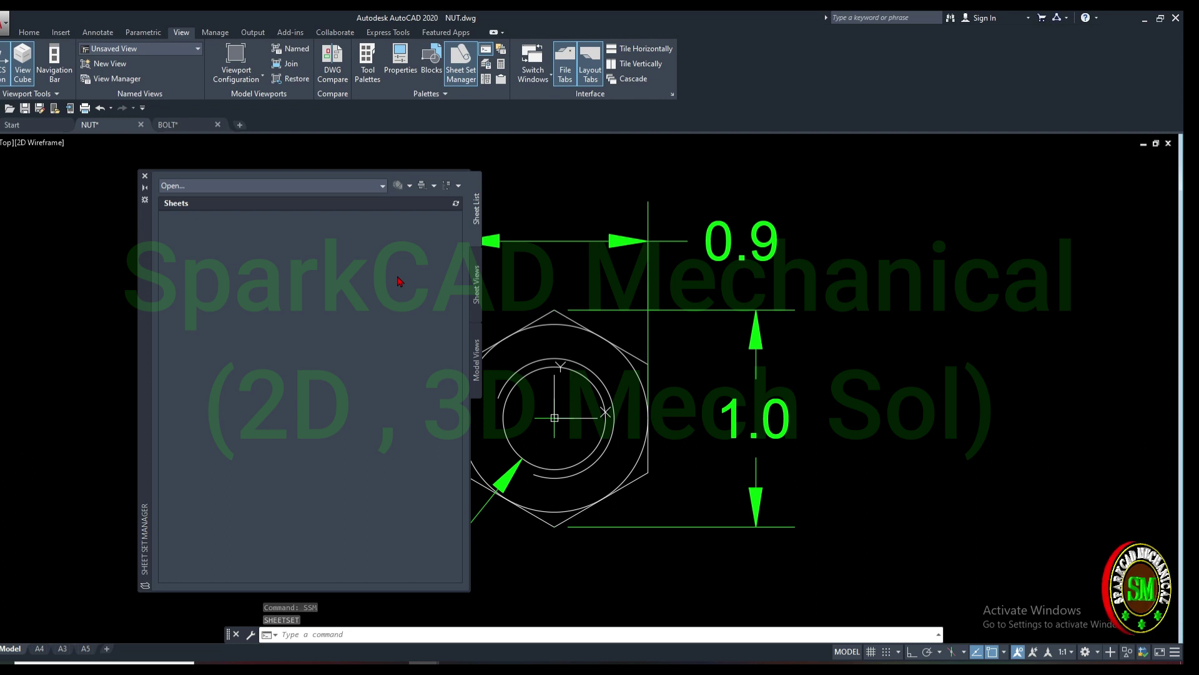
pyautogui.click(143, 176)
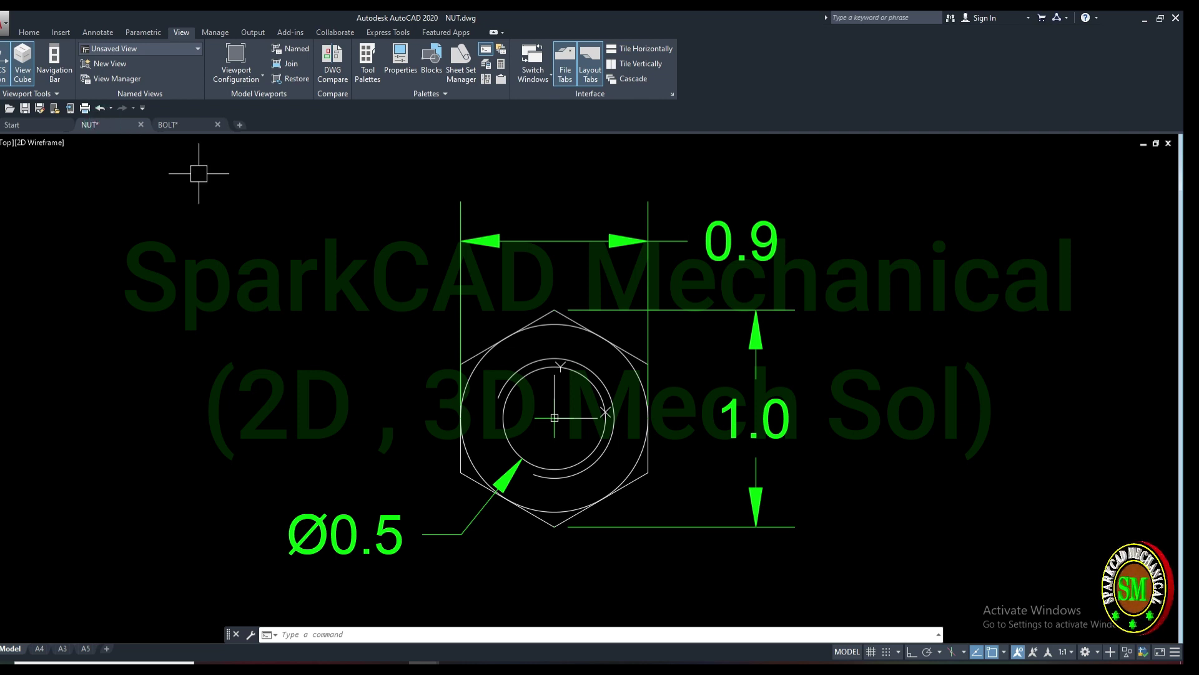
pyautogui.moveTo(478, 357); pyautogui.dragTo(459, 333, button='middle')
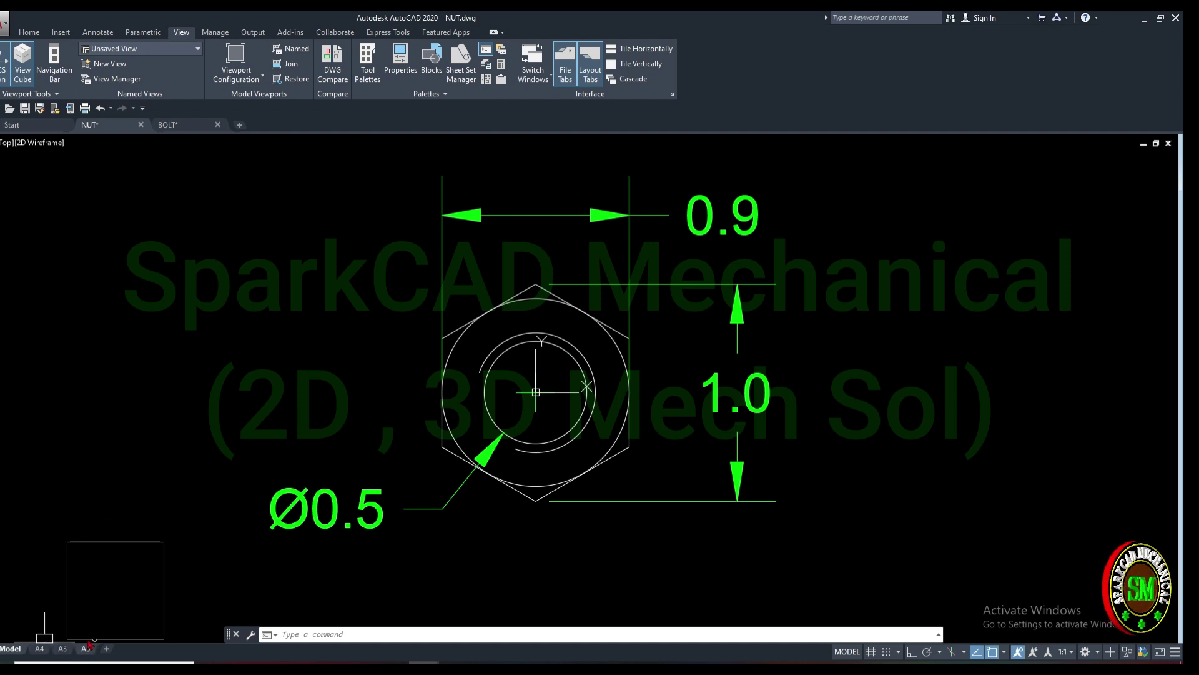
pyautogui.moveTo(169, 125)
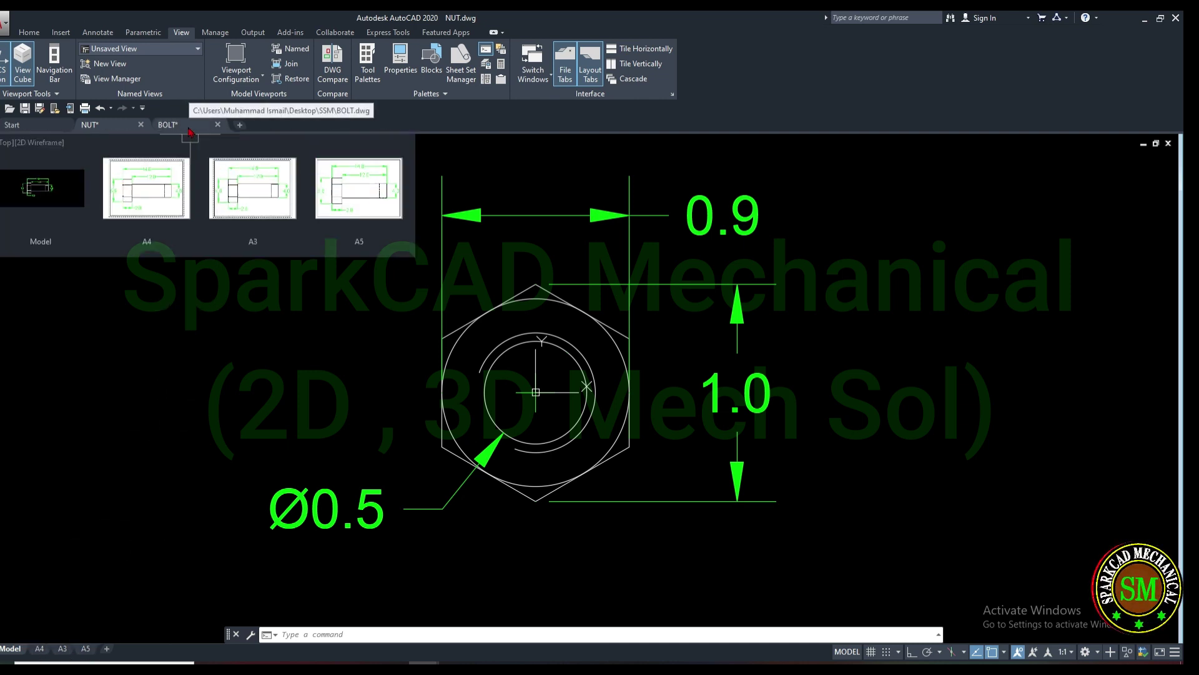
pyautogui.click(187, 125)
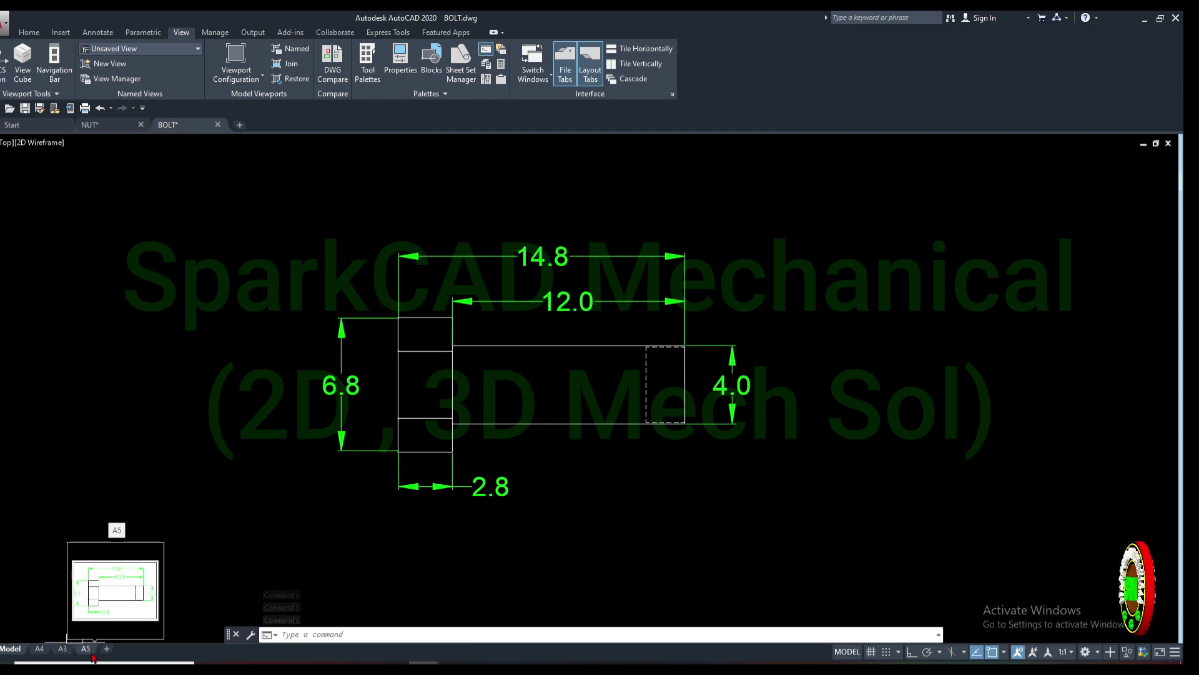
pyautogui.click(94, 124)
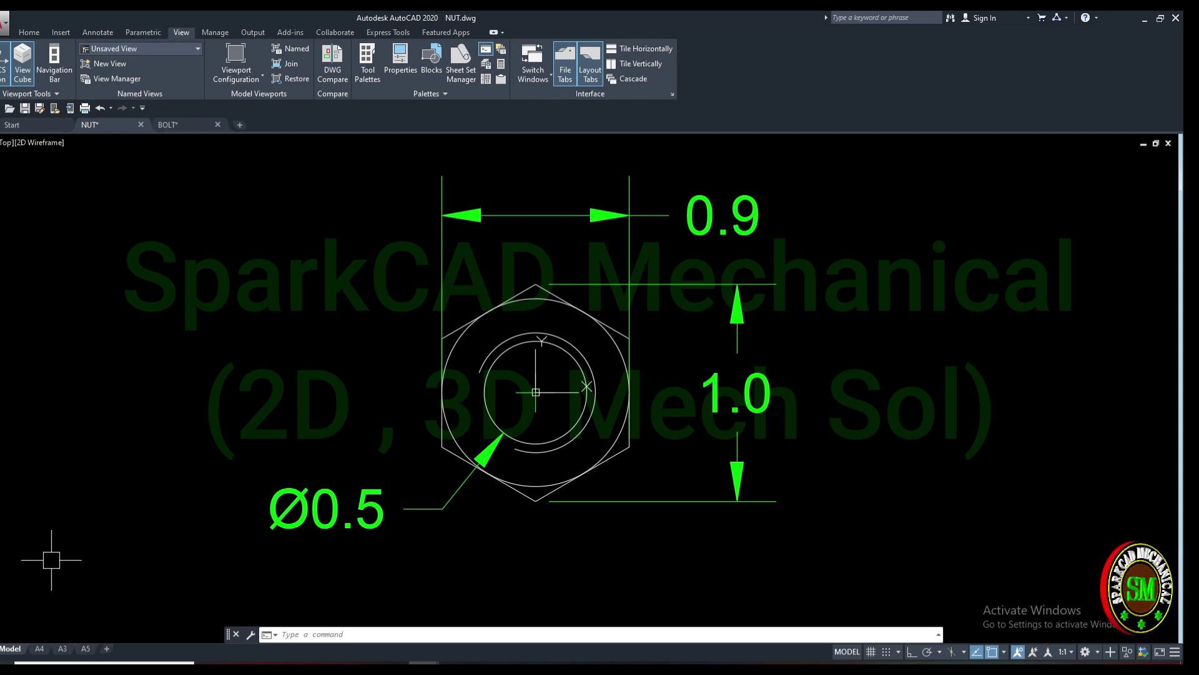
# - Show the Sheet Set Manager palette and its Open dropdown of new/existing sheet set options
pyautogui.click(107, 124)
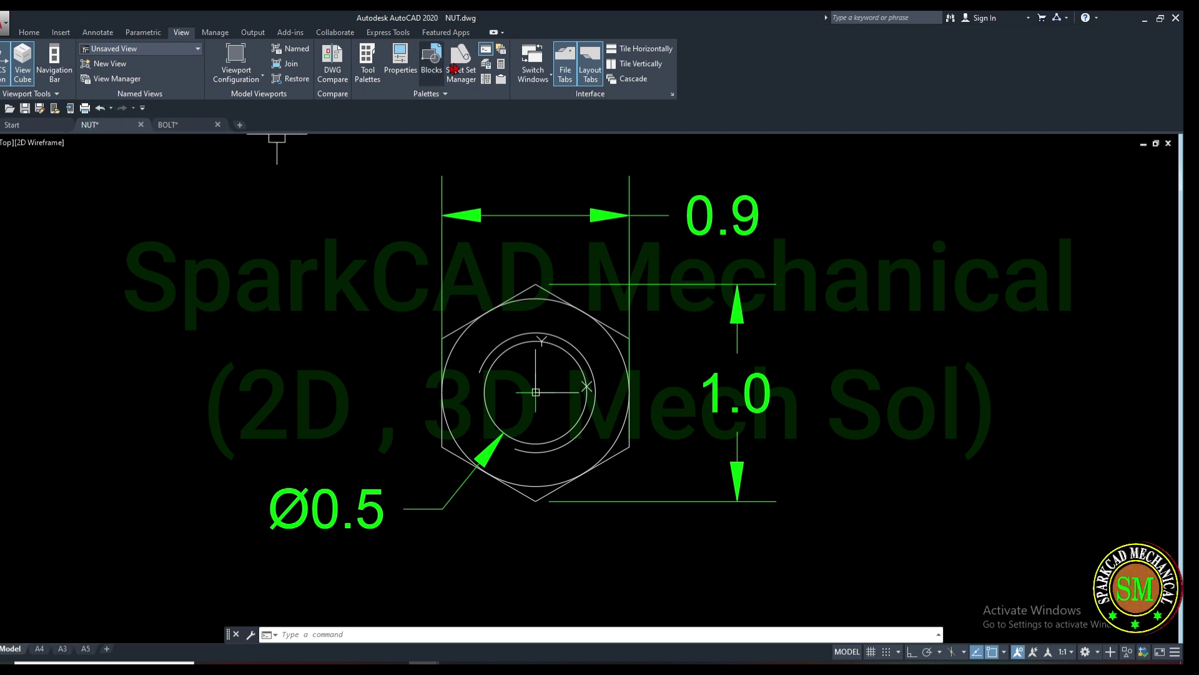
pyautogui.click(455, 64)
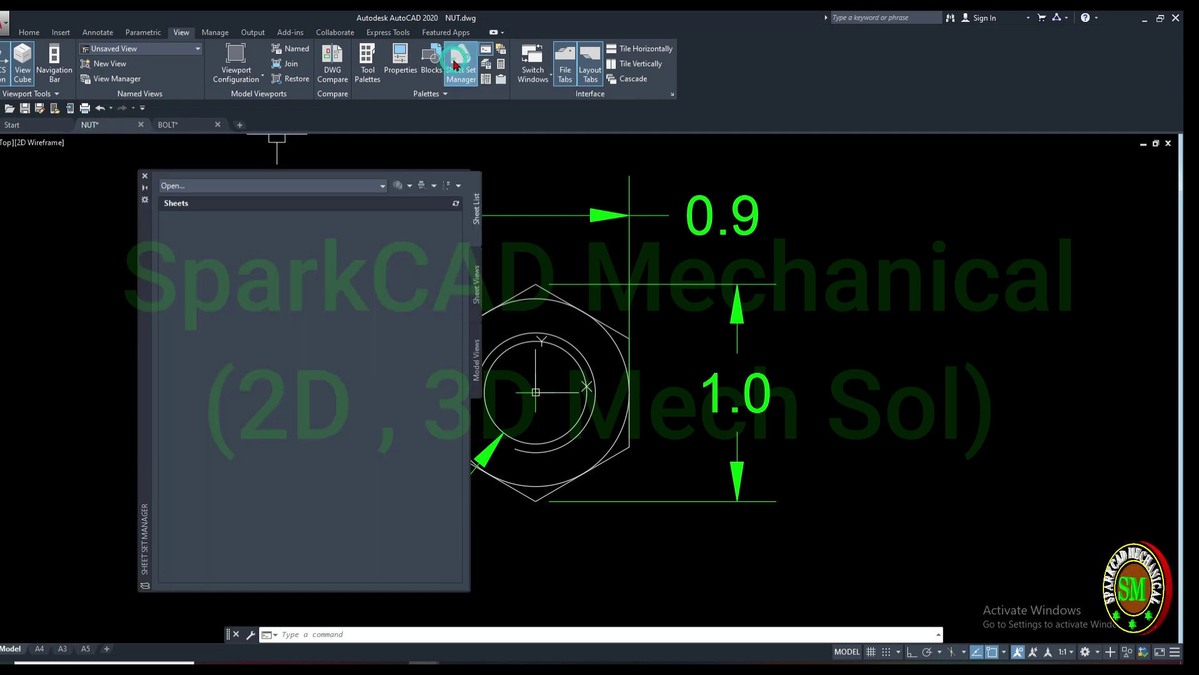
pyautogui.moveTo(143, 280); pyautogui.dragTo(138, 281)
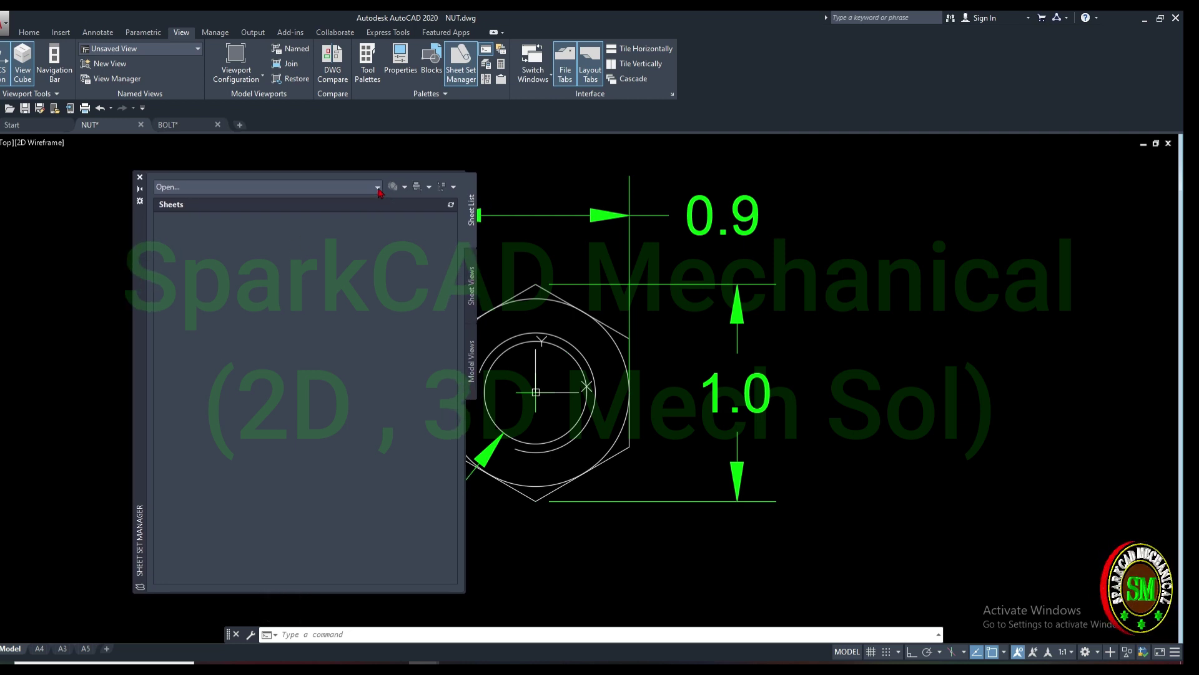
pyautogui.click(378, 187)
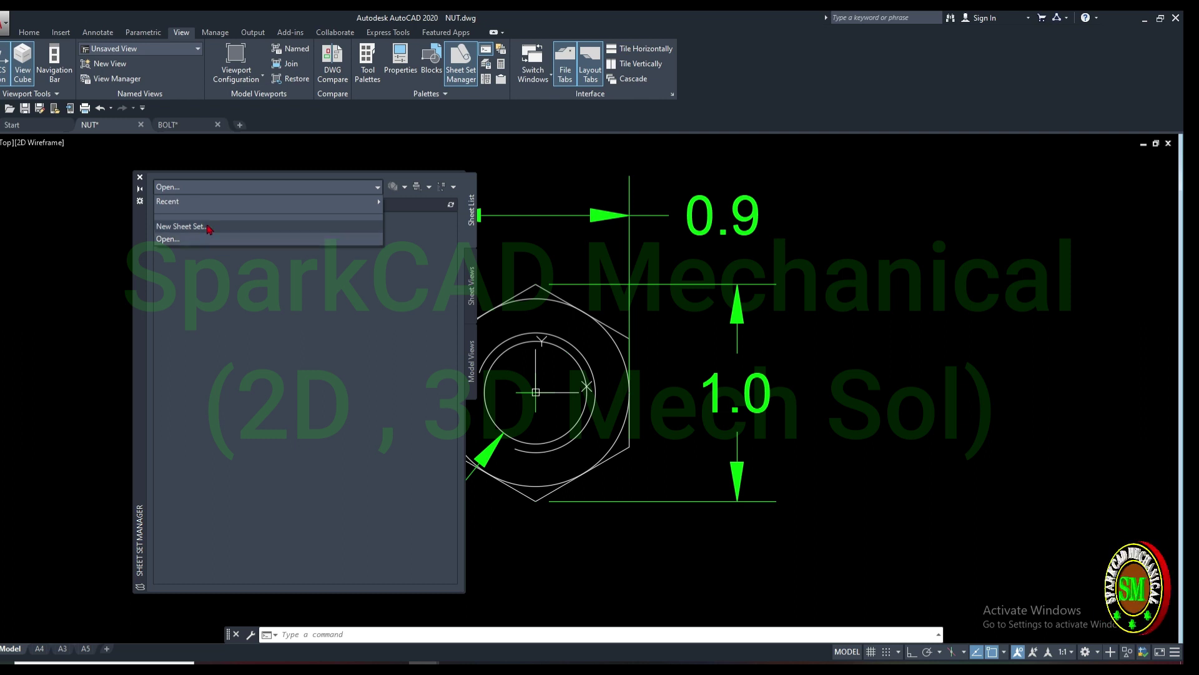
# - Start a New Sheet Set from existing drawings and advance to the sheet set details page
pyautogui.click(208, 228)
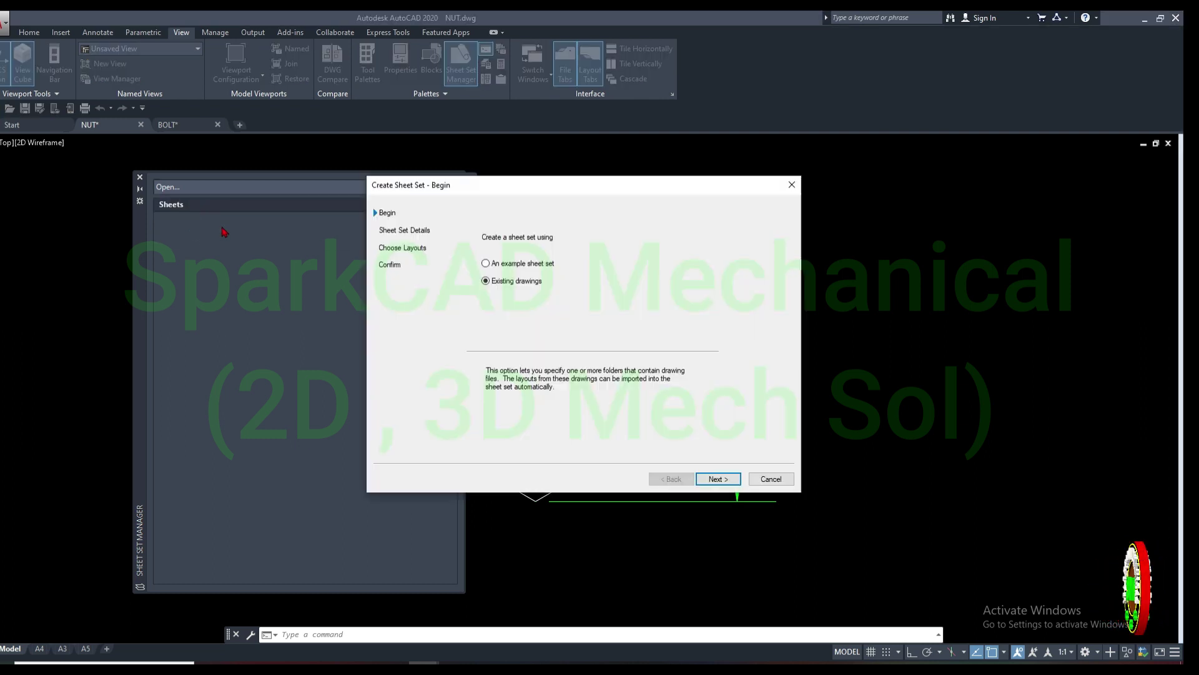
pyautogui.moveTo(491, 192); pyautogui.dragTo(476, 197)
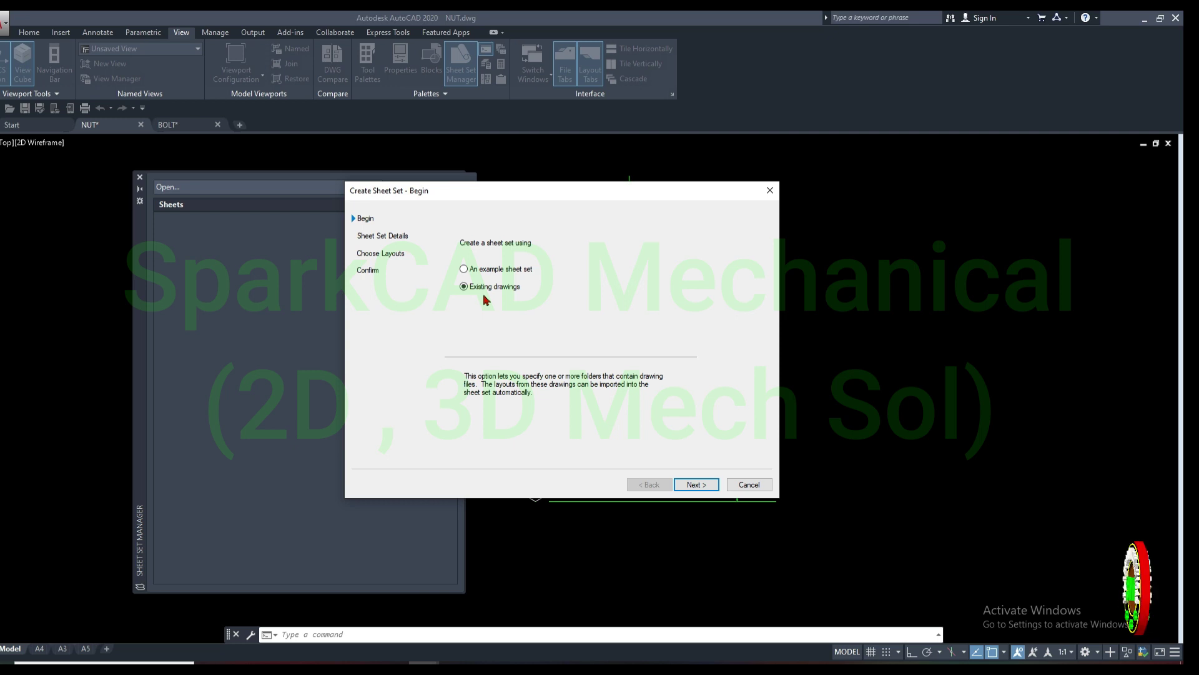
pyautogui.click(696, 486)
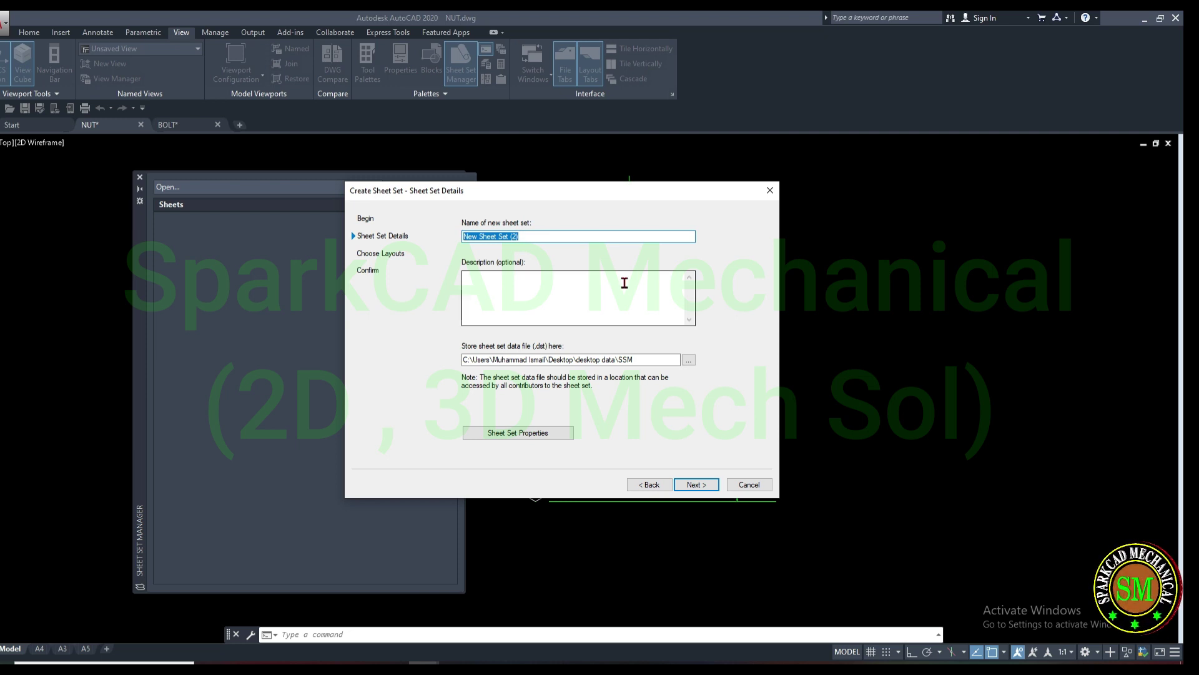
# - Name the sheet set 'MY SHEET' with the description 'Nut and bolt drawings'
pyautogui.write('s')
pyautogui.press('BackSpace')
pyautogui.press('BackSpace')
pyautogui.write('MY SHEET')
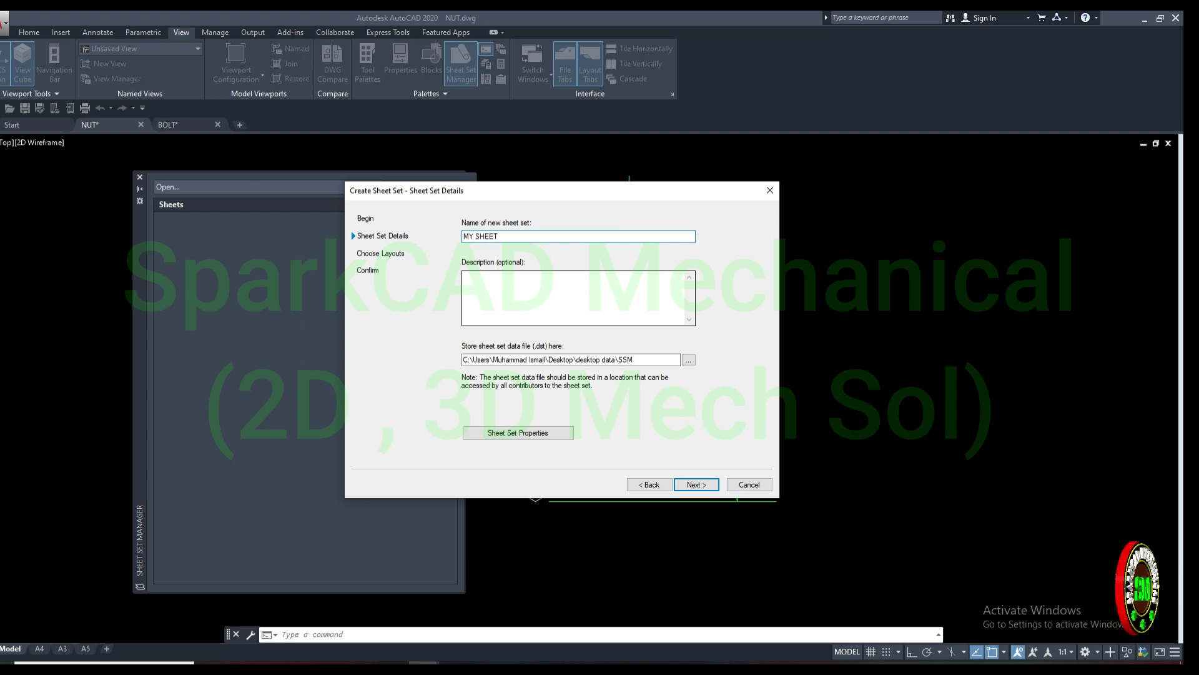
pyautogui.click(575, 298)
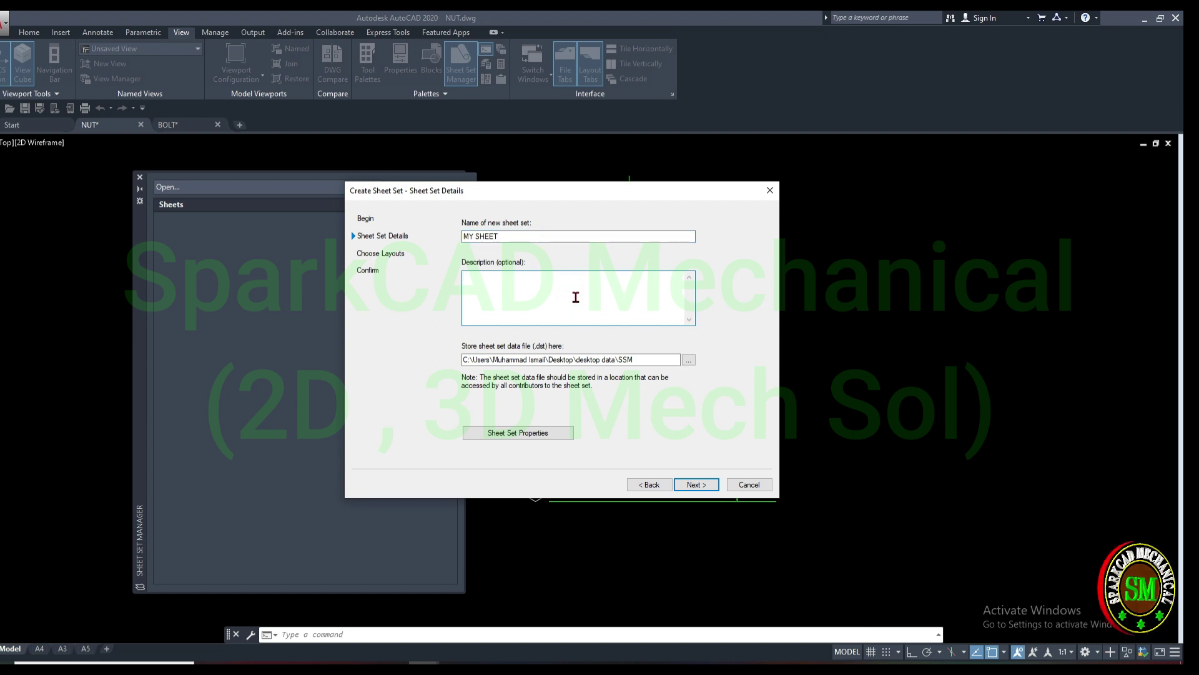
pyautogui.write('abcd')
pyautogui.press('BackSpace')
pyautogui.press('BackSpace')
pyautogui.press('BackSpace')
pyautogui.write('Nut and bolt drw')
pyautogui.press('BackSpace')
pyautogui.write('awings')
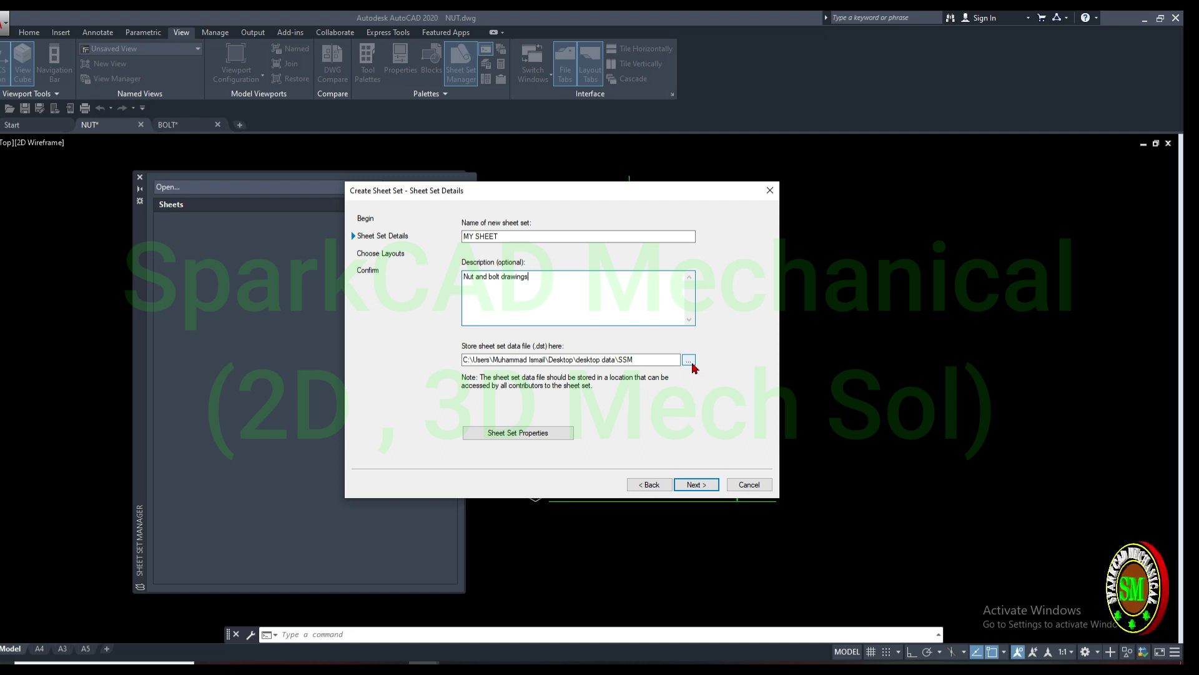
# - Store the sheet set file in the Desktop SSM folder and continue to Choose Layouts
pyautogui.click(691, 363)
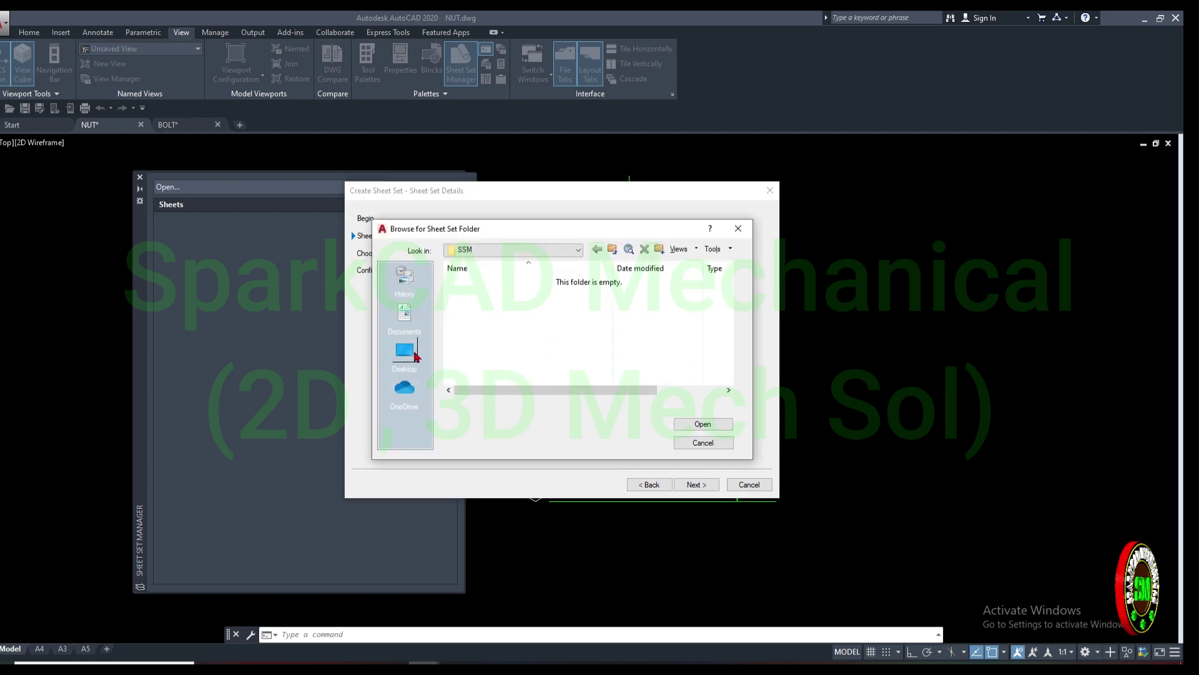
pyautogui.click(405, 353)
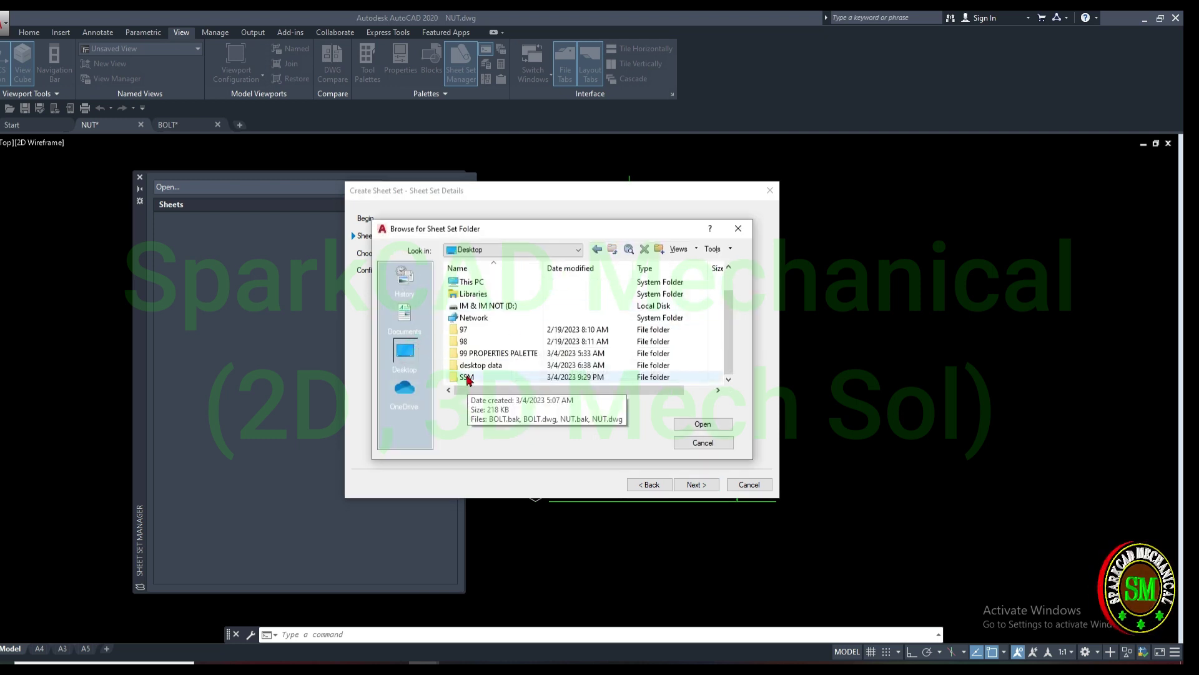
pyautogui.click(466, 378)
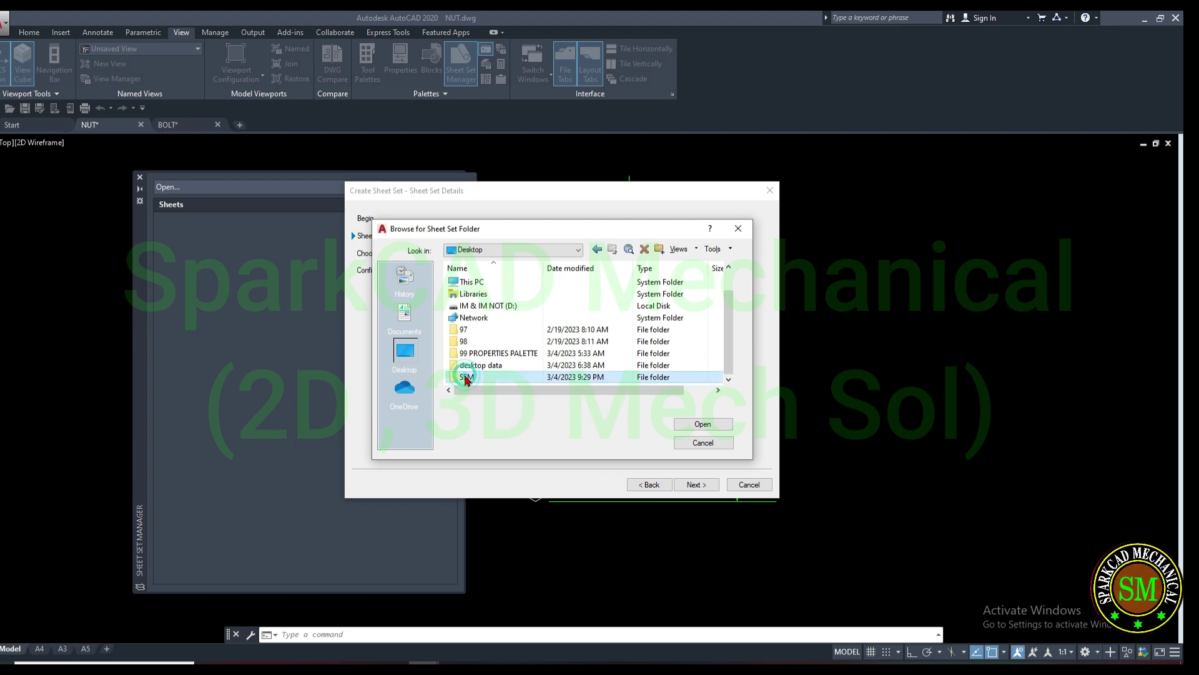
pyautogui.click(704, 425)
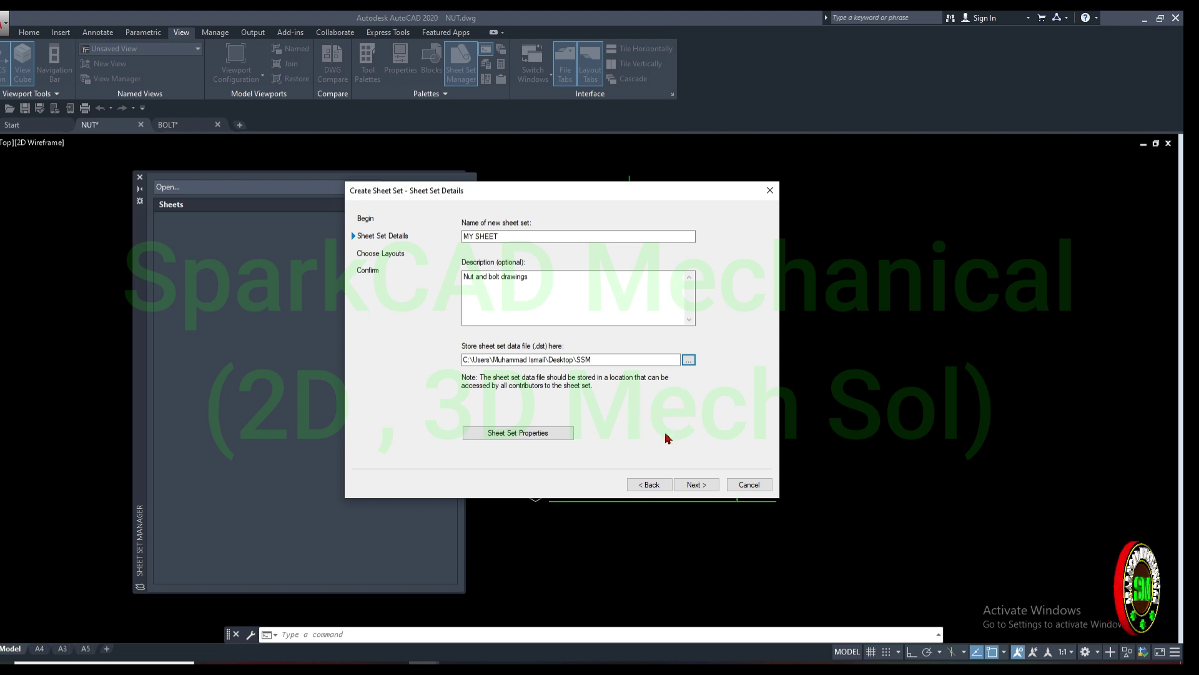
pyautogui.click(695, 484)
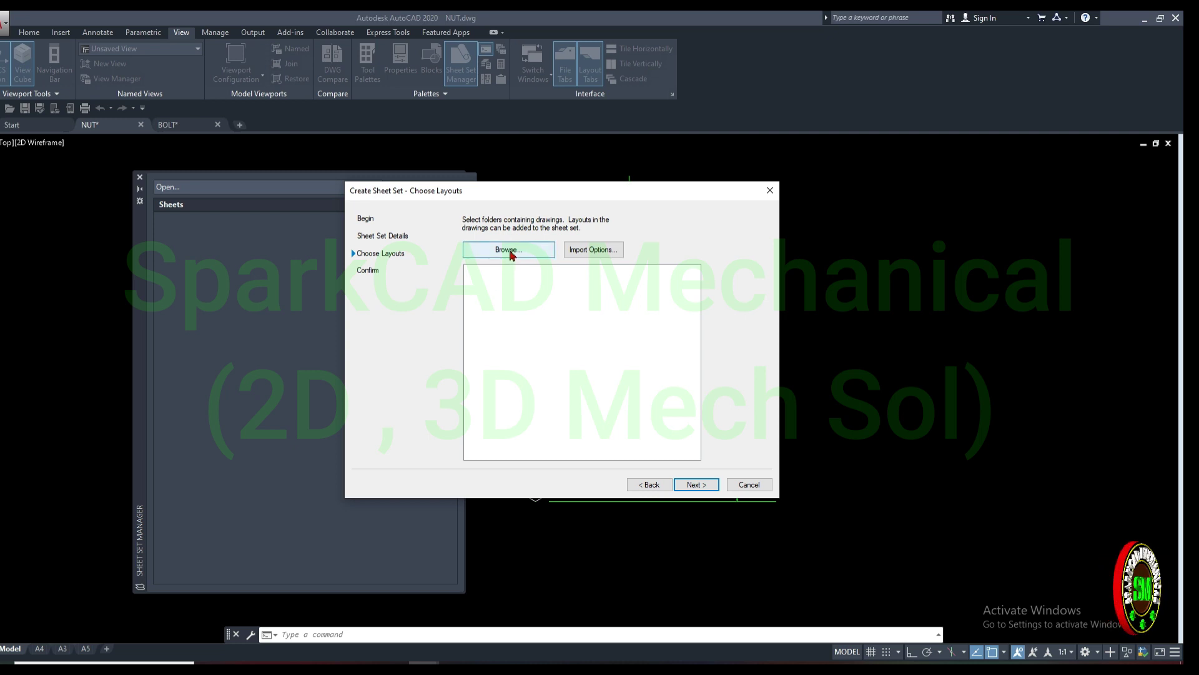
# - Load layouts from the SSM folder, keeping BOLT and NUT at A5, A4 and A3
pyautogui.click(511, 251)
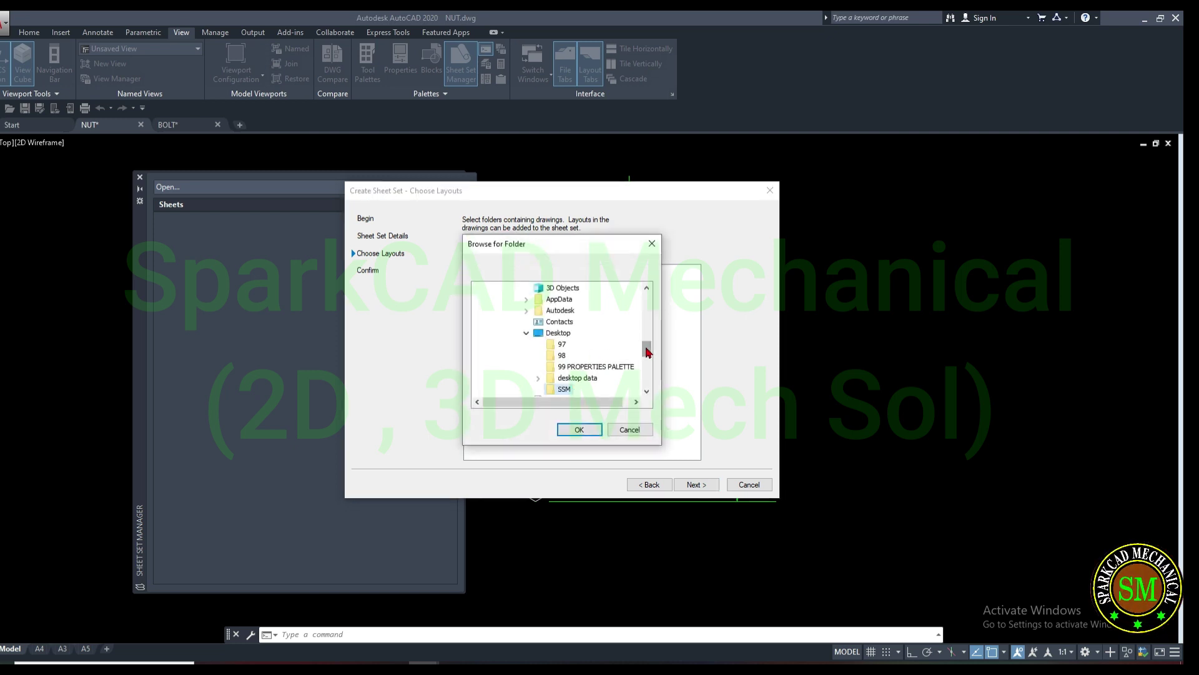
pyautogui.moveTo(647, 348); pyautogui.dragTo(649, 362)
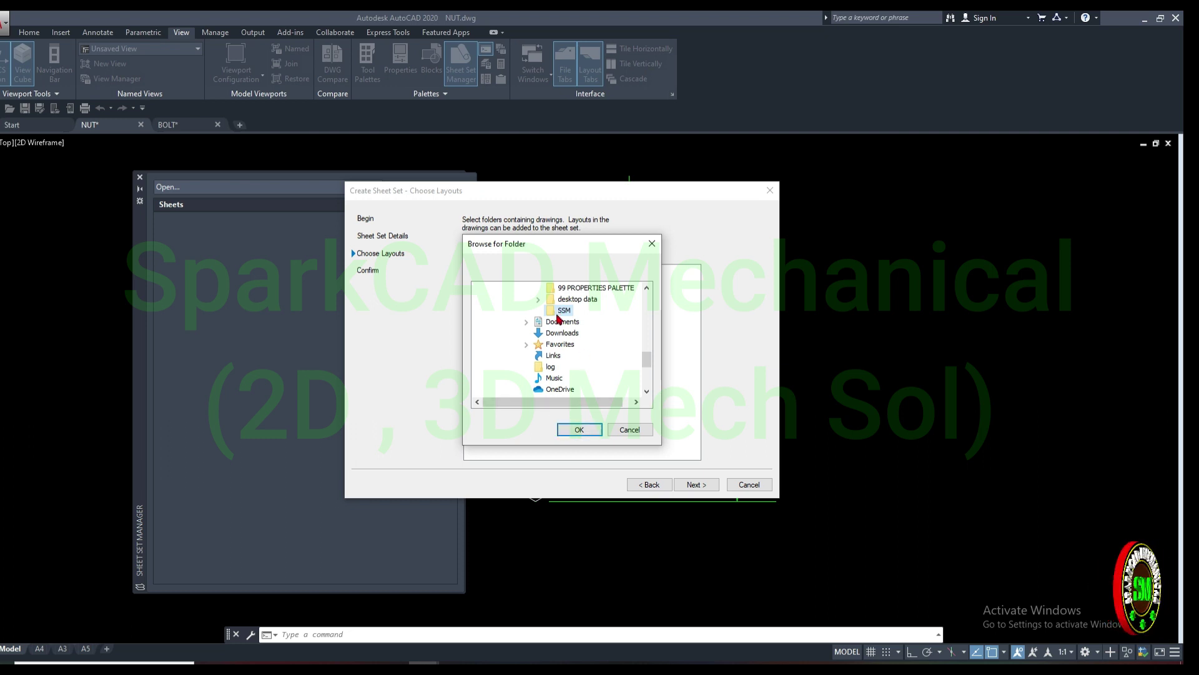
pyautogui.click(580, 429)
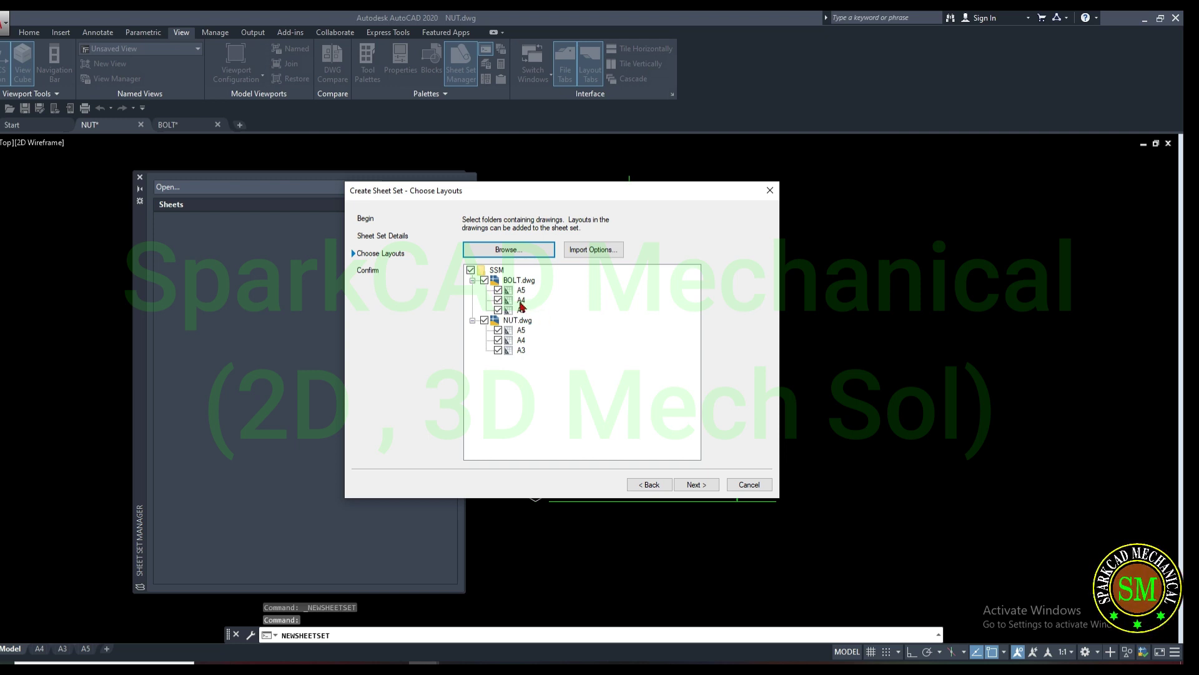
pyautogui.click(498, 290)
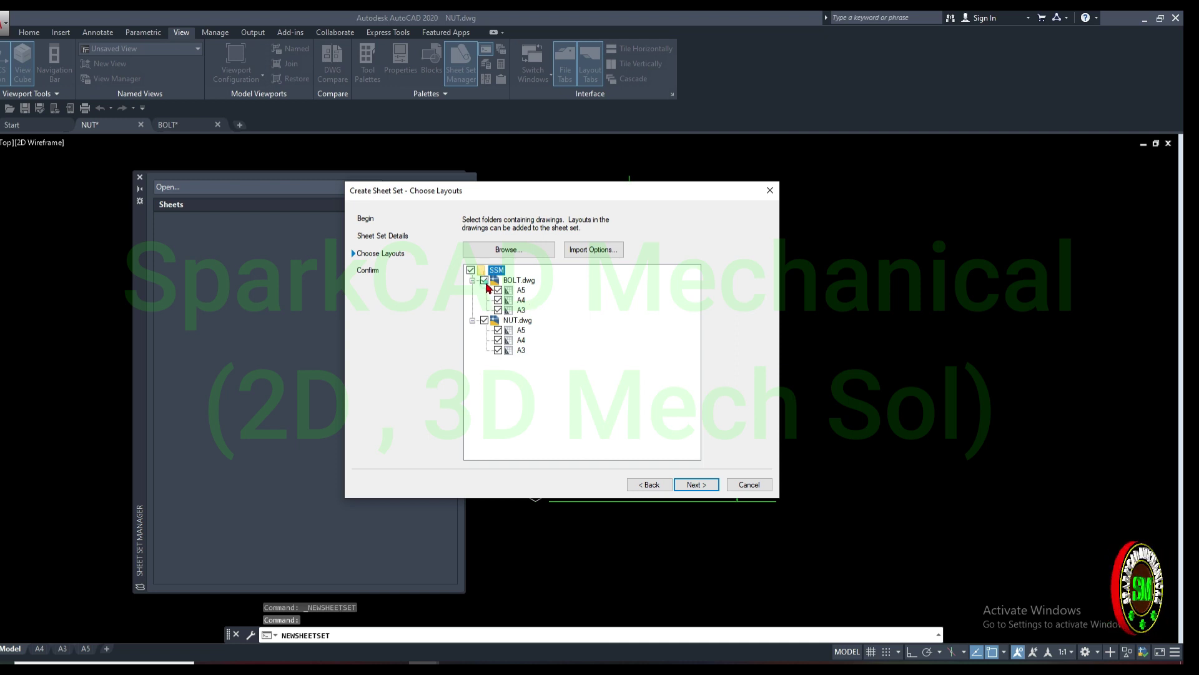
pyautogui.click(698, 486)
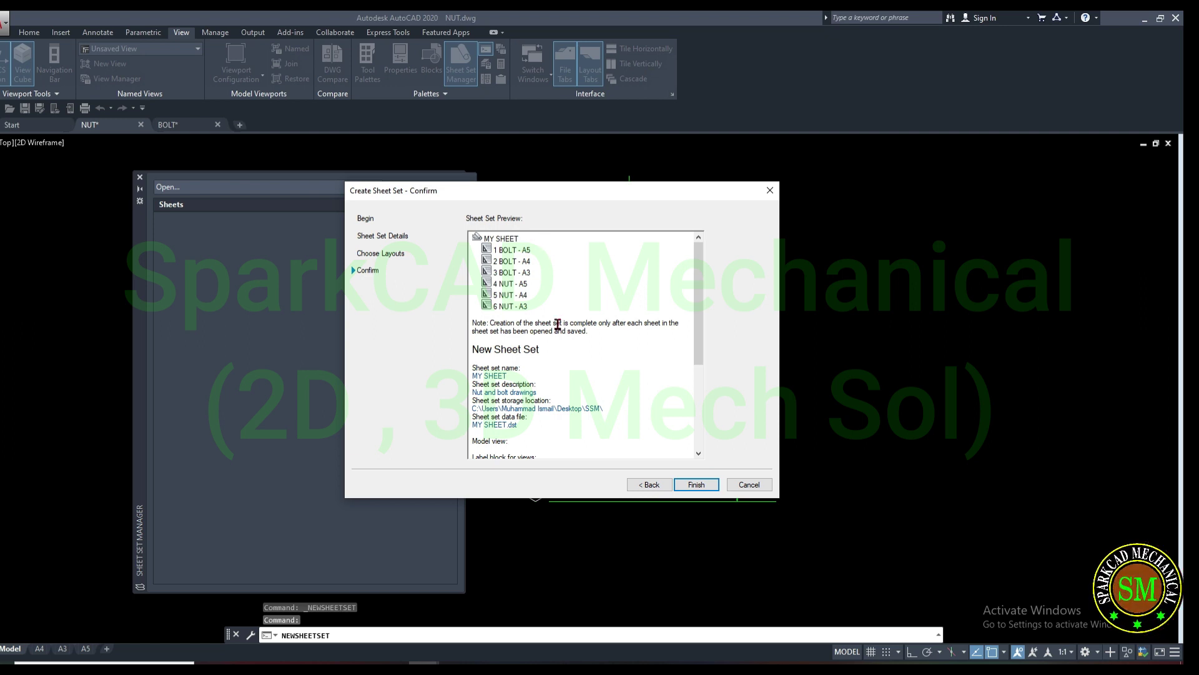
# - Finish creating MY SHEET and drag its six-sheet list toward the screen centre
pyautogui.scroll(-4, 558, 324)
pyautogui.scroll(-3, 562, 332)
pyautogui.scroll(2, 581, 387)
pyautogui.scroll(5, 587, 399)
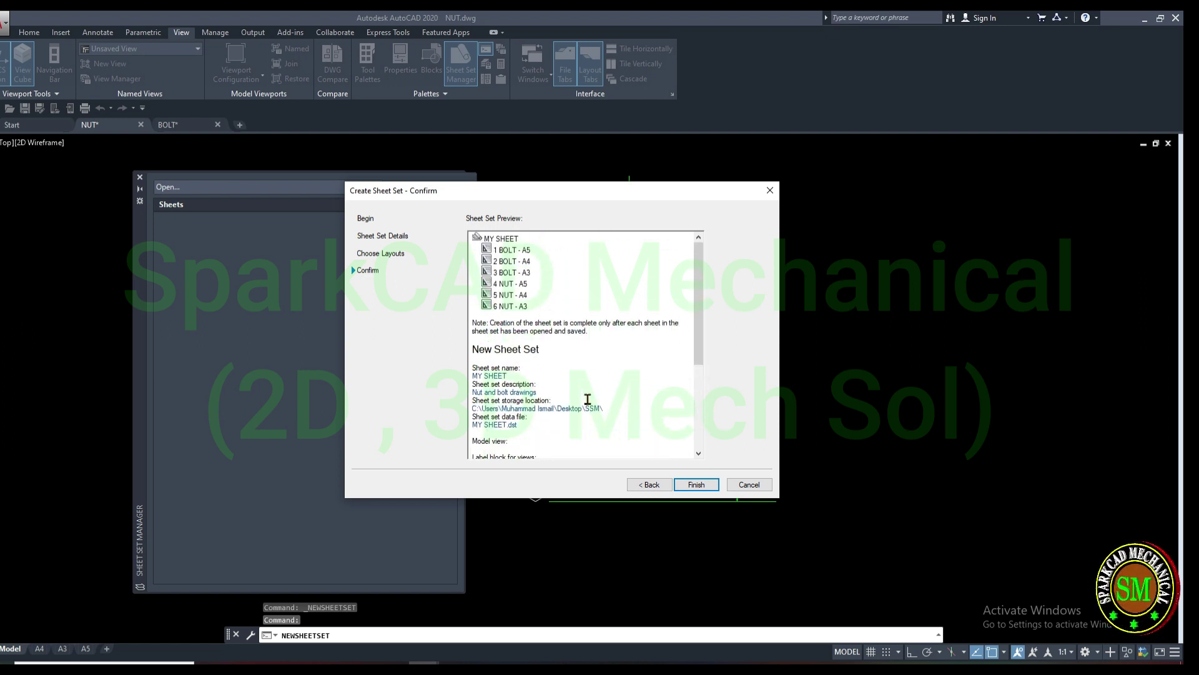
pyautogui.click(711, 485)
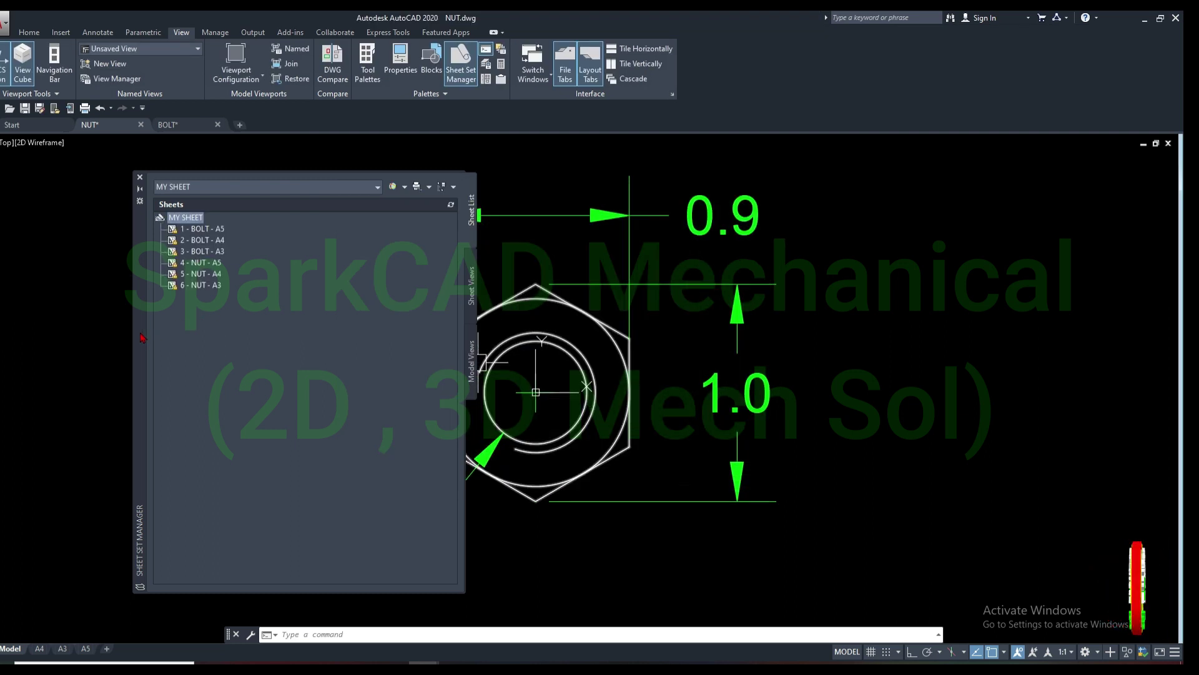
pyautogui.moveTo(141, 337); pyautogui.dragTo(370, 368)
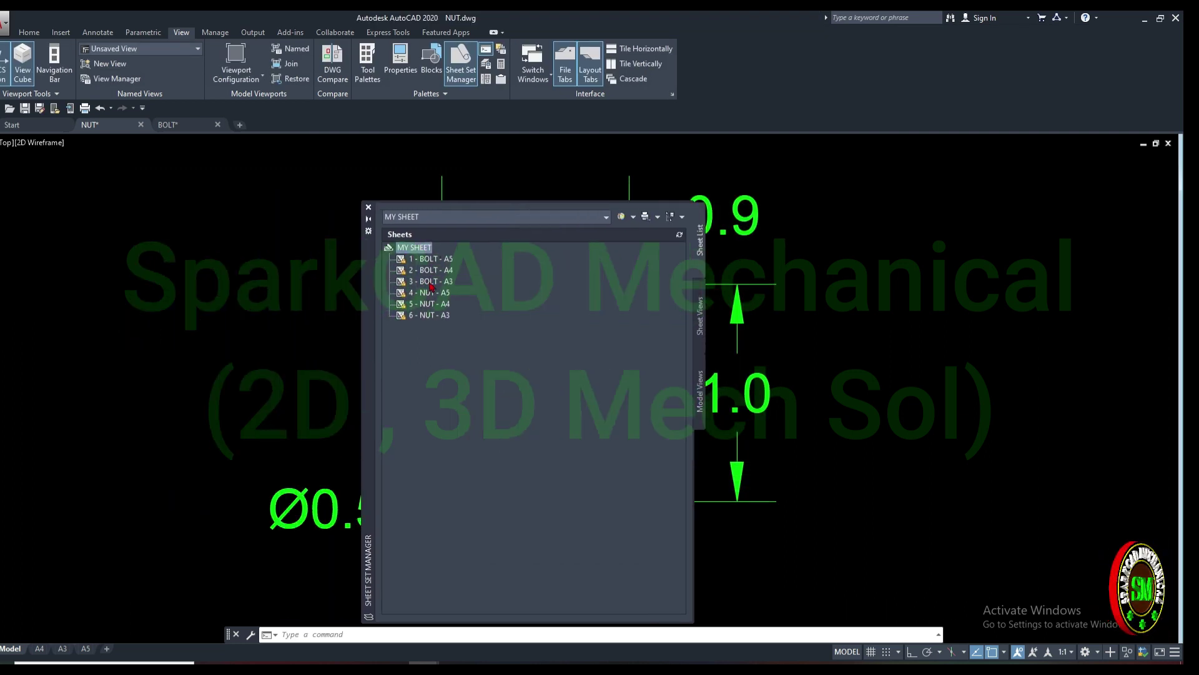
# - Set the MY SHEET PDF publish location to the Desktop SSM folder
pyautogui.rightClick(410, 251)
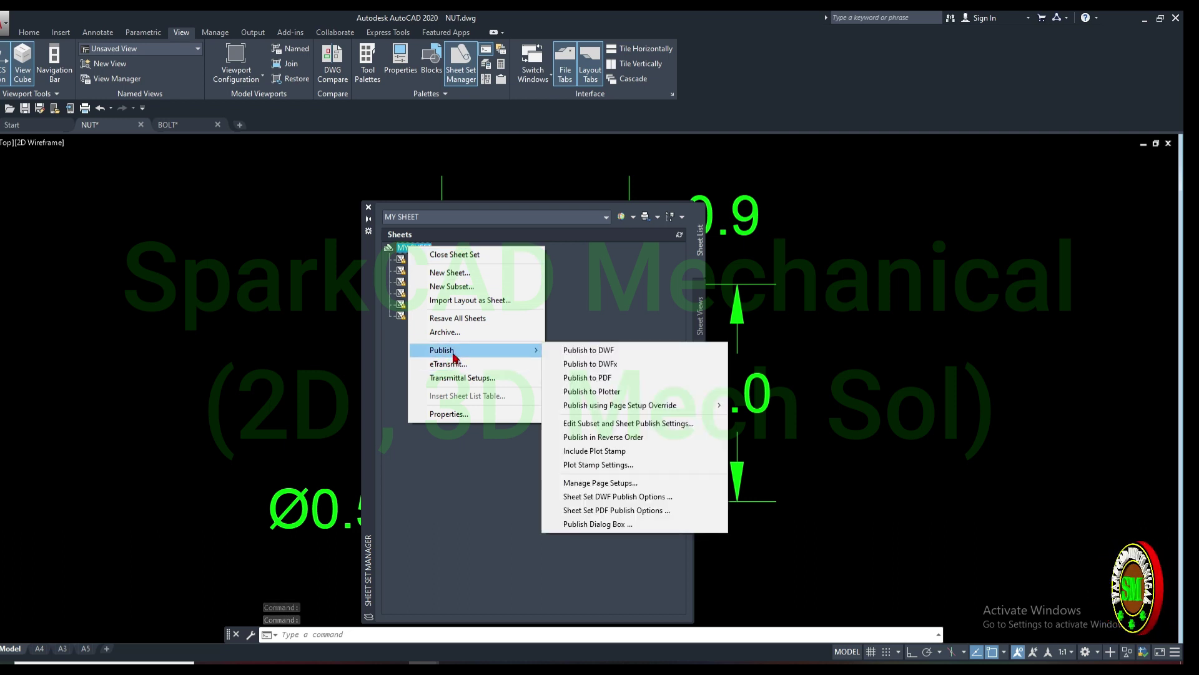
pyautogui.moveTo(474, 350)
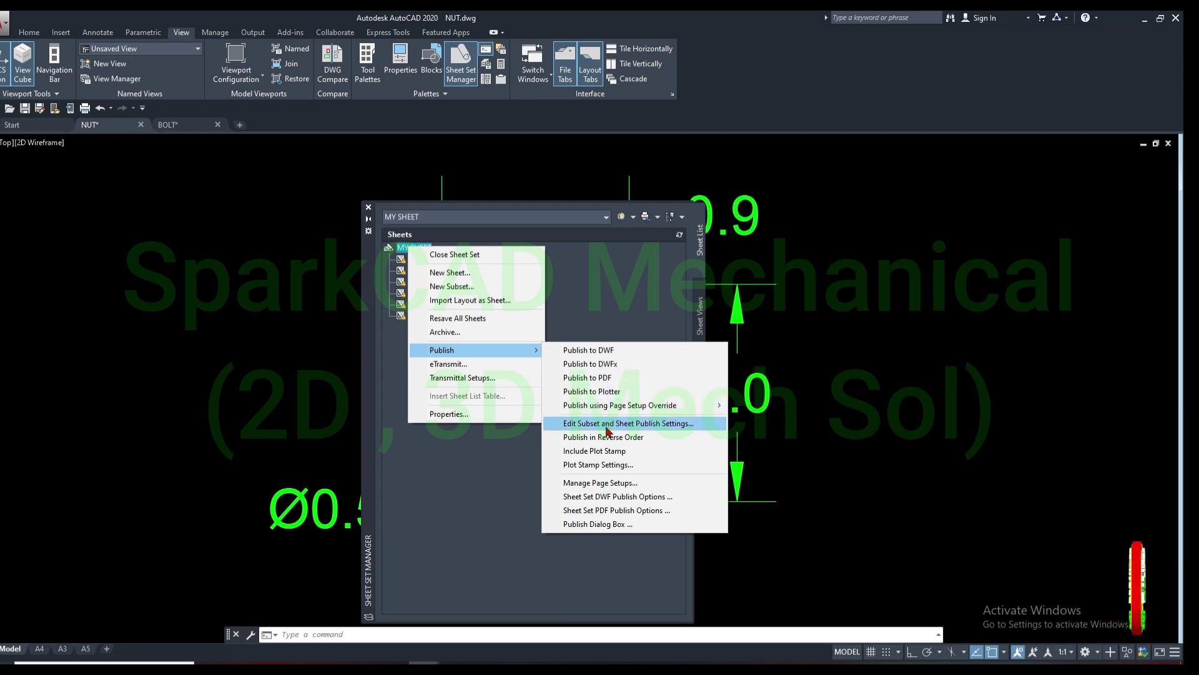
pyautogui.click(614, 516)
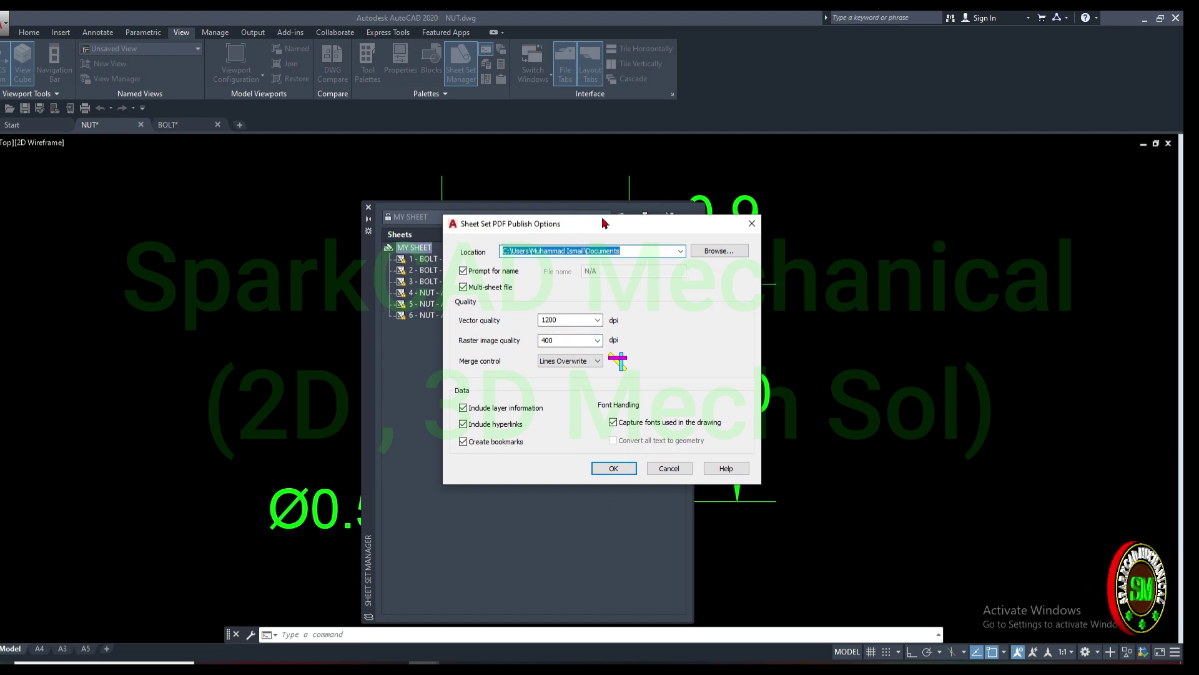
pyautogui.moveTo(604, 223); pyautogui.dragTo(601, 230)
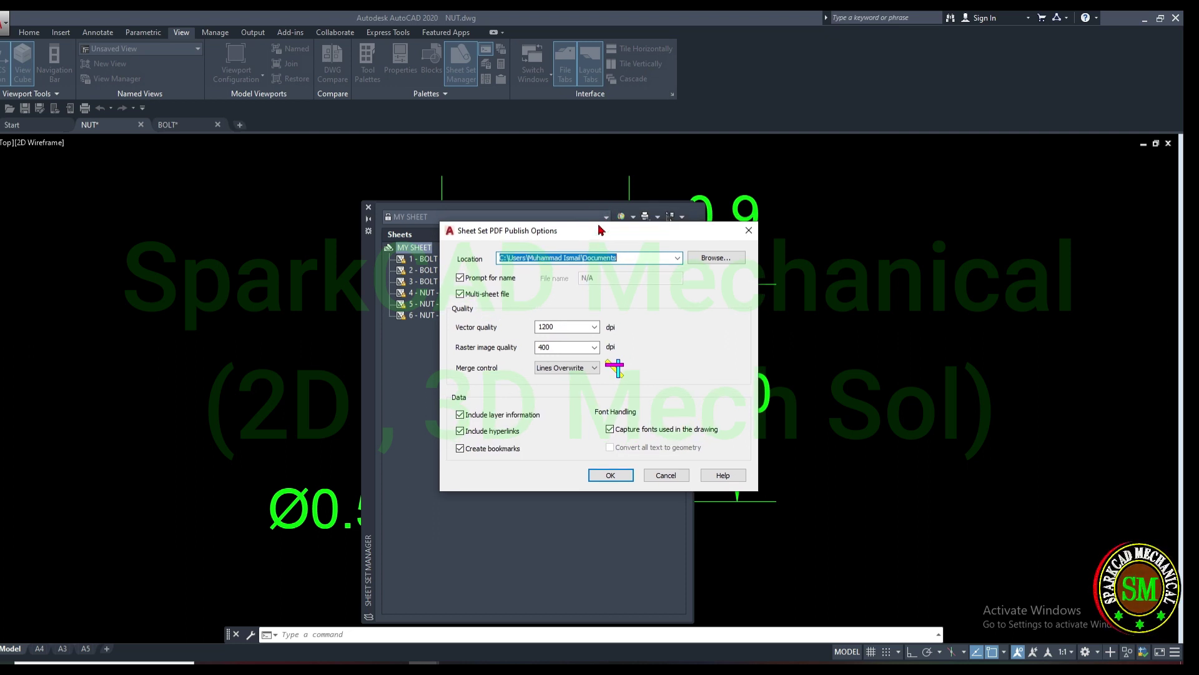
pyautogui.click(712, 265)
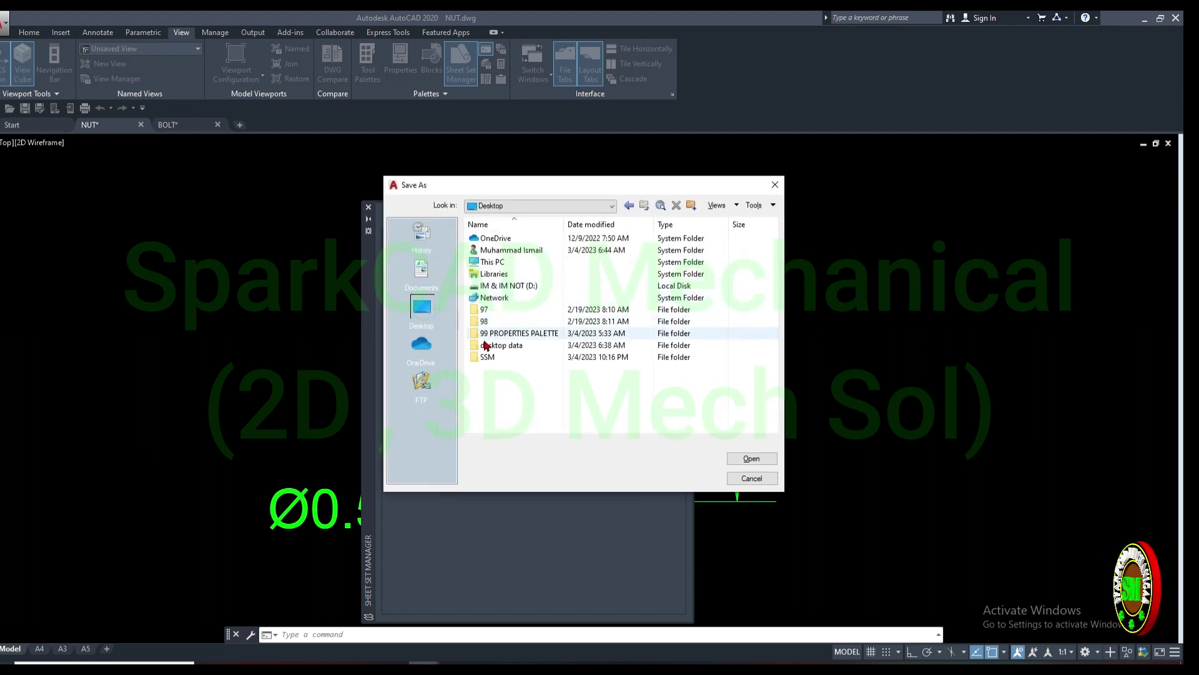
pyautogui.click(487, 357)
pyautogui.click(748, 460)
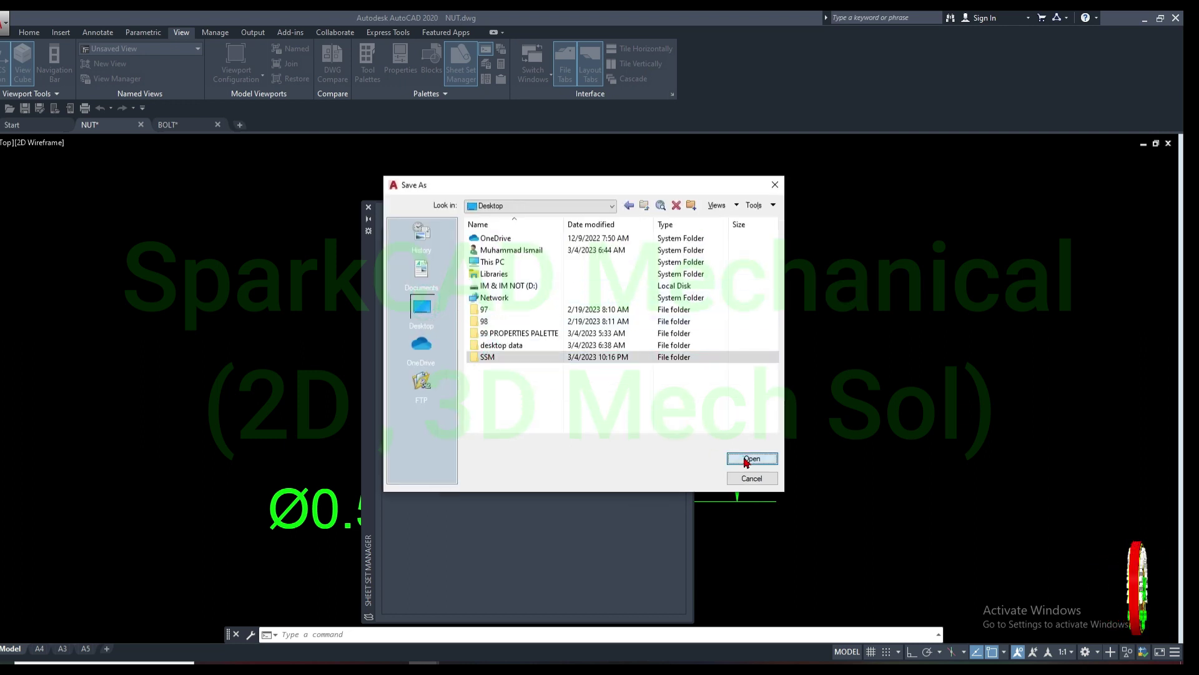
pyautogui.click(610, 476)
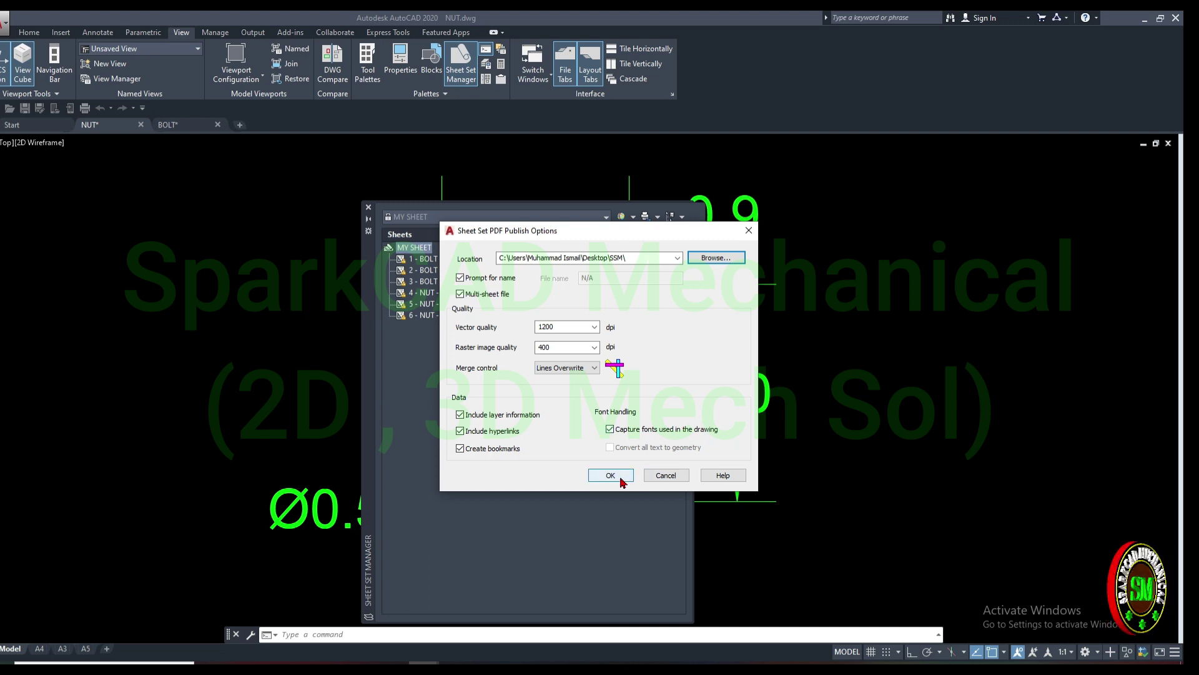
# - Publish all six sheets to MY SHEET.pdf in SSM and dismiss the background-job notice
pyautogui.rightClick(418, 252)
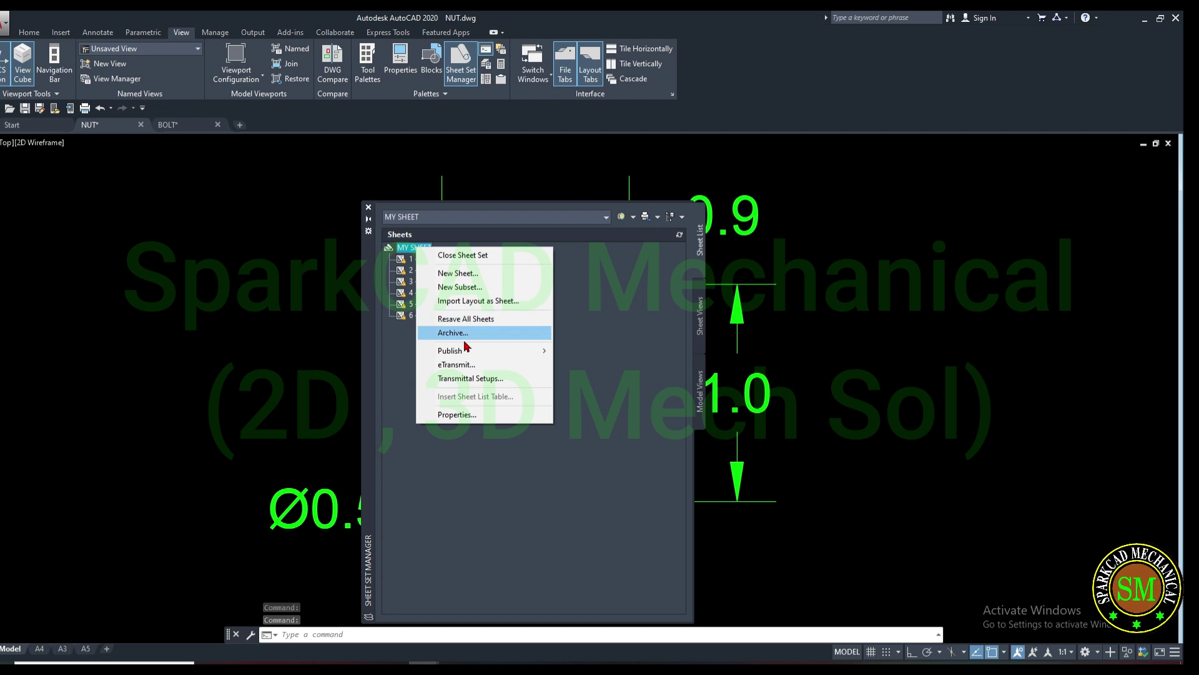
pyautogui.moveTo(482, 351)
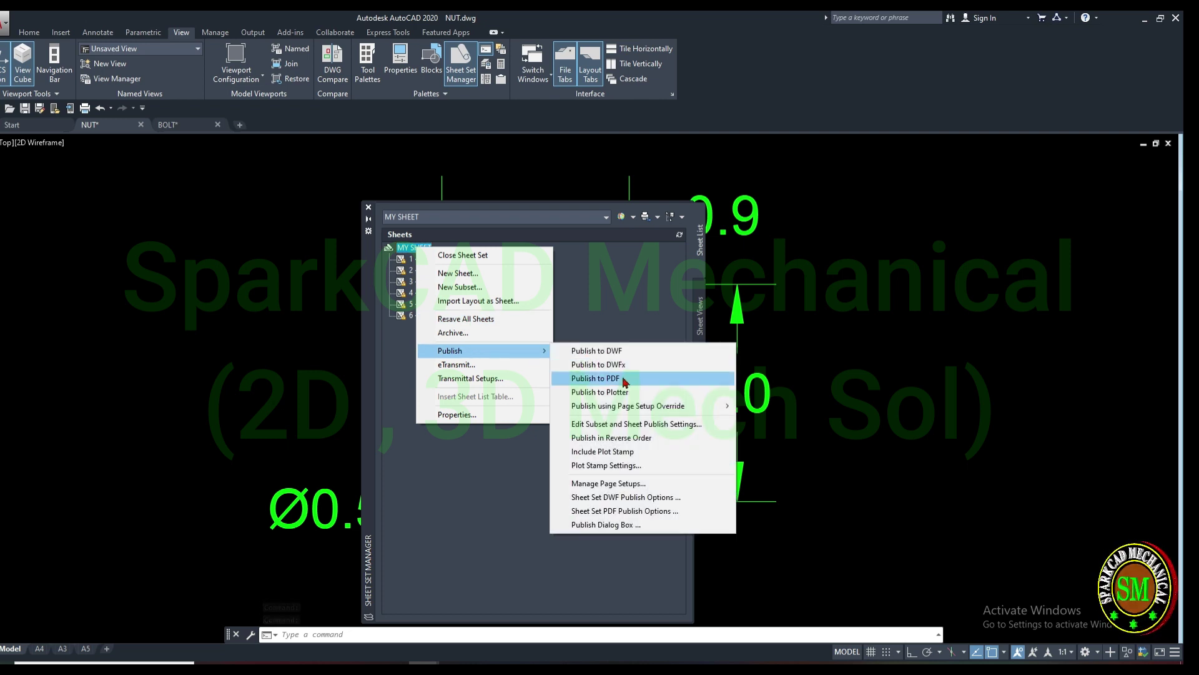
pyautogui.click(622, 382)
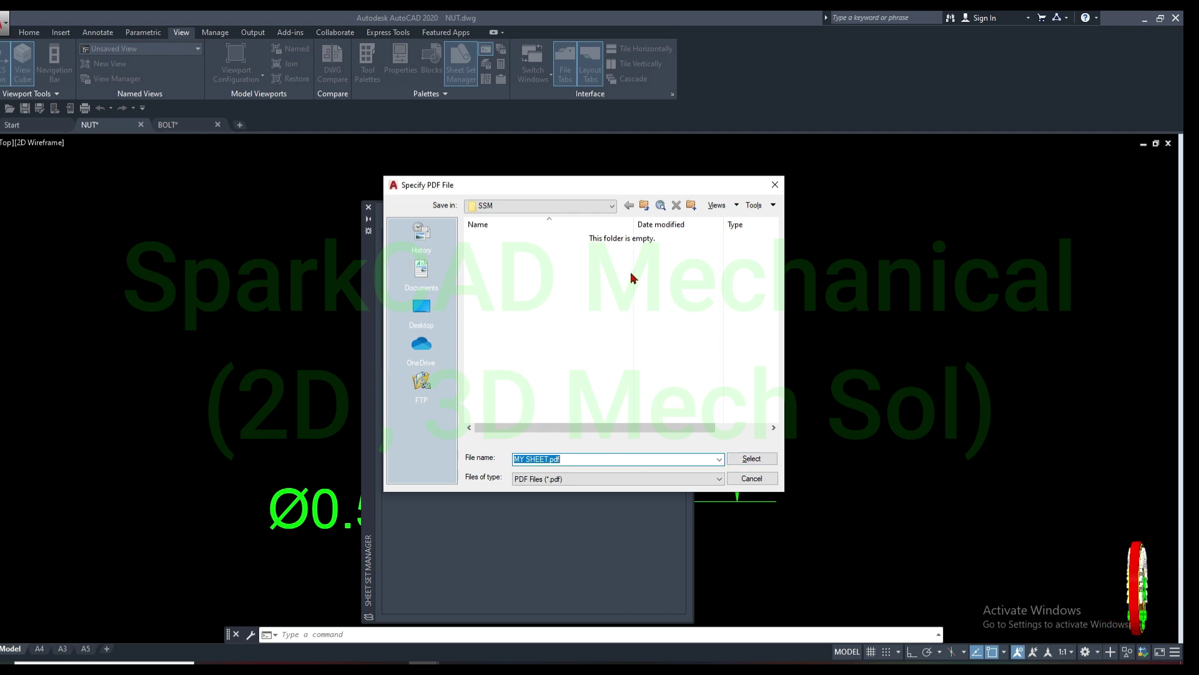
pyautogui.click(752, 459)
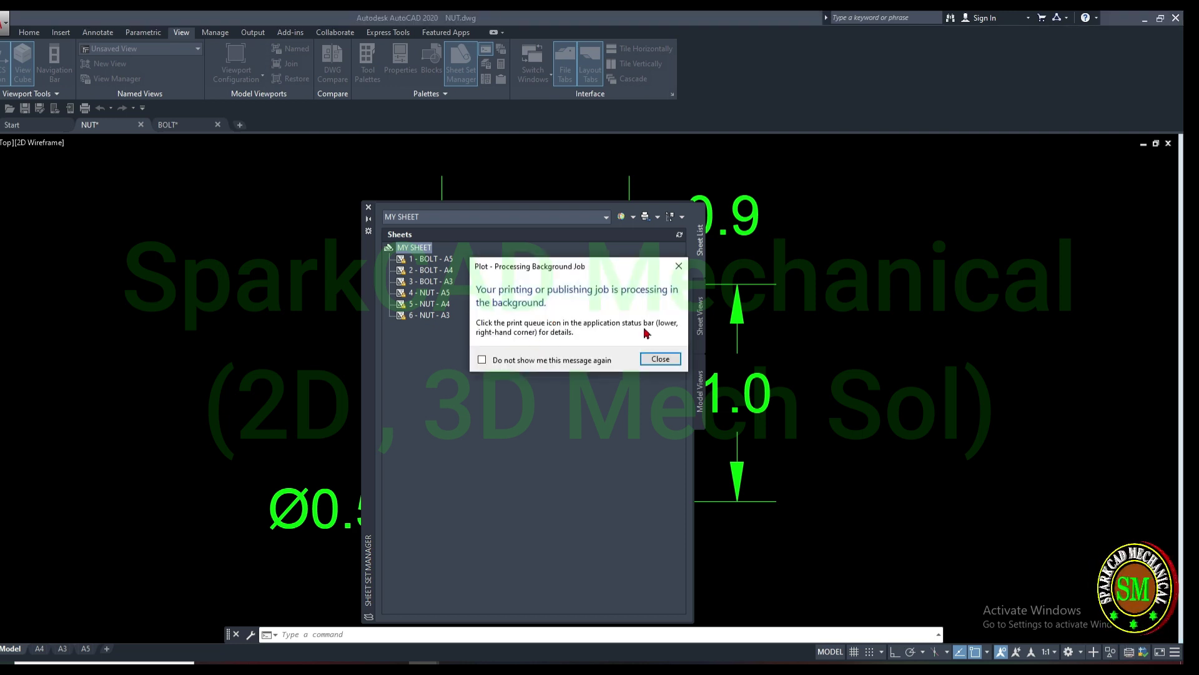
pyautogui.click(645, 364)
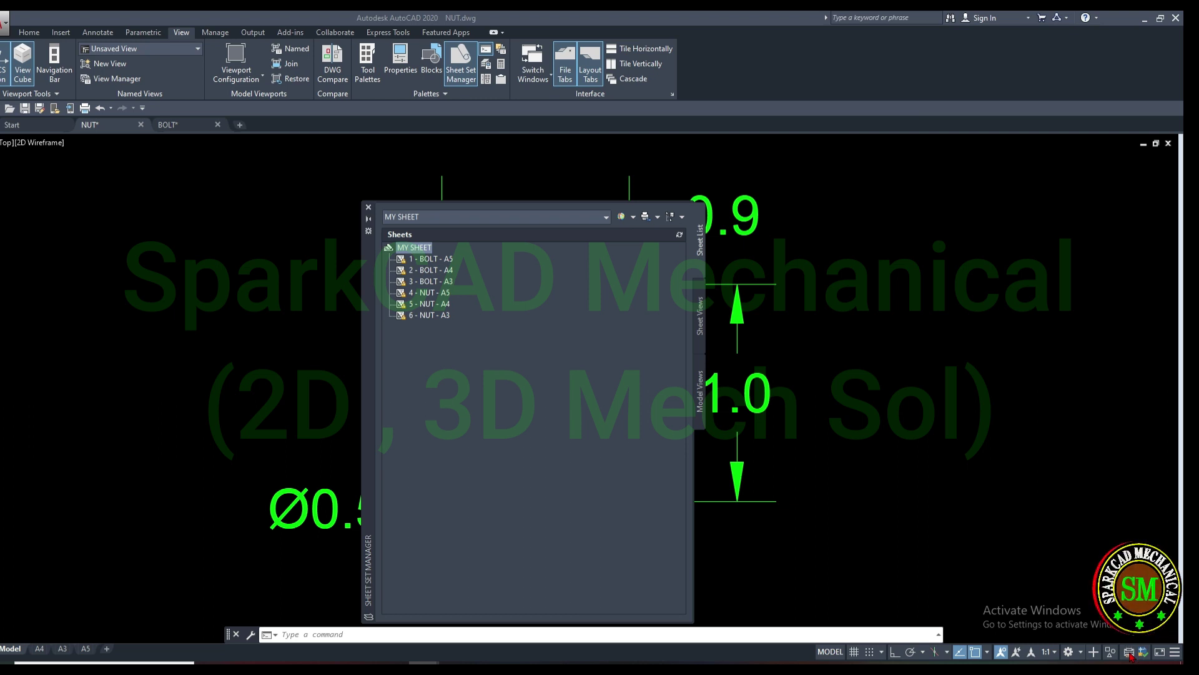
pyautogui.rightClick(416, 251)
pyautogui.moveTo(483, 350)
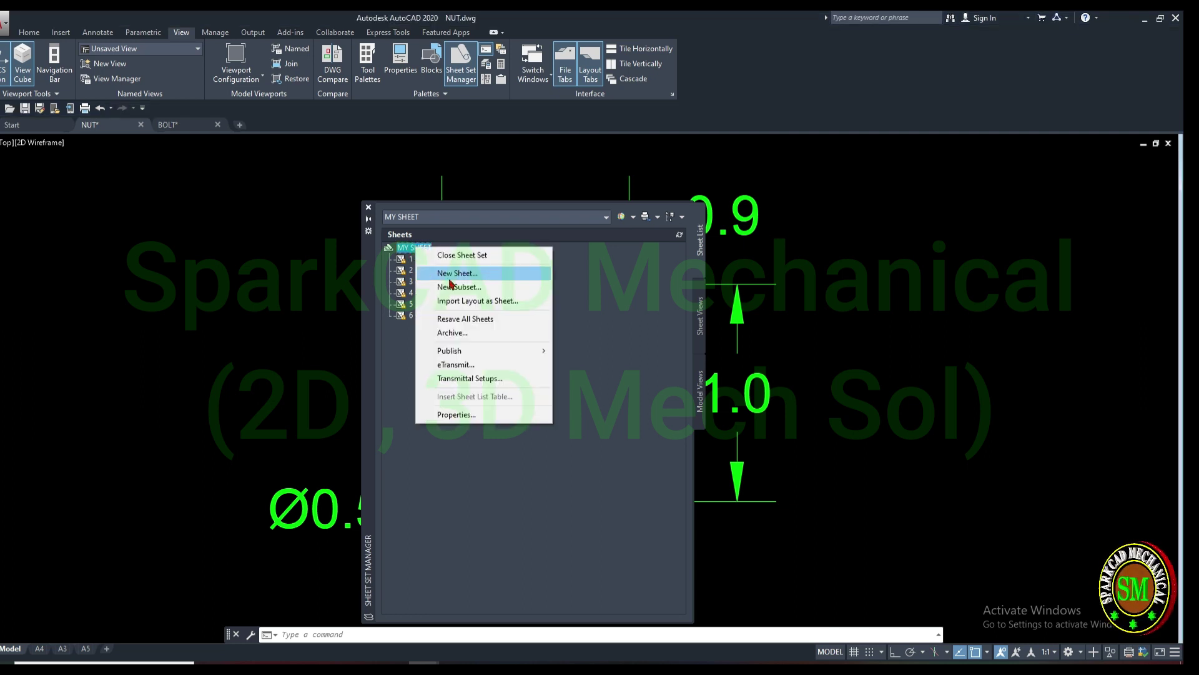